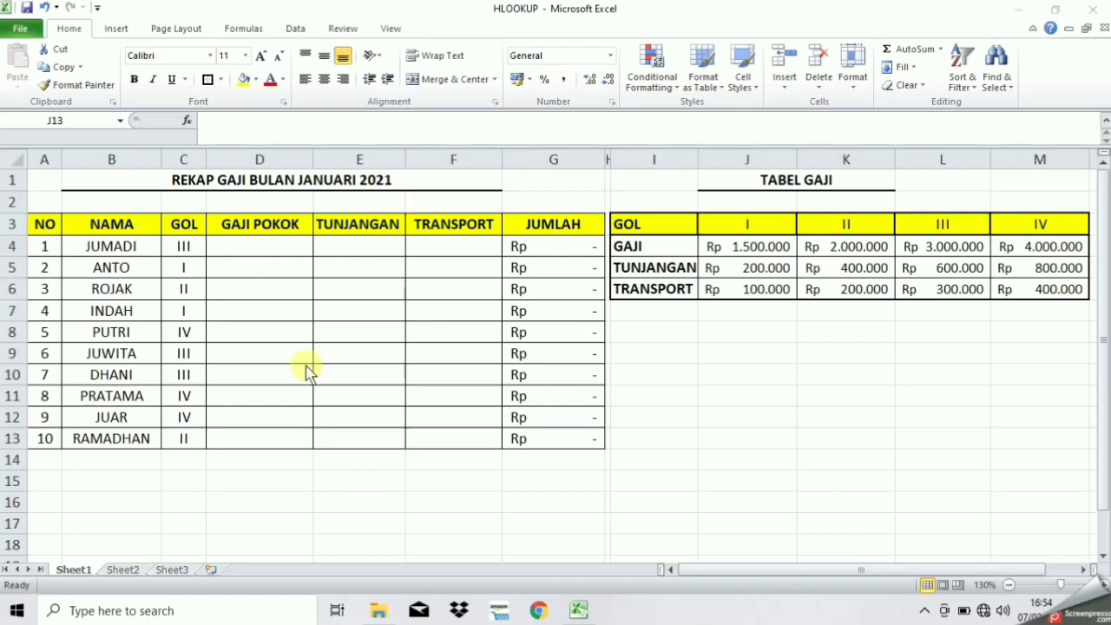
Begin D4's formula as =HLOOKUP(C4; using JUMADI's GOL in C4 as the lookup value
left_click(268, 247)
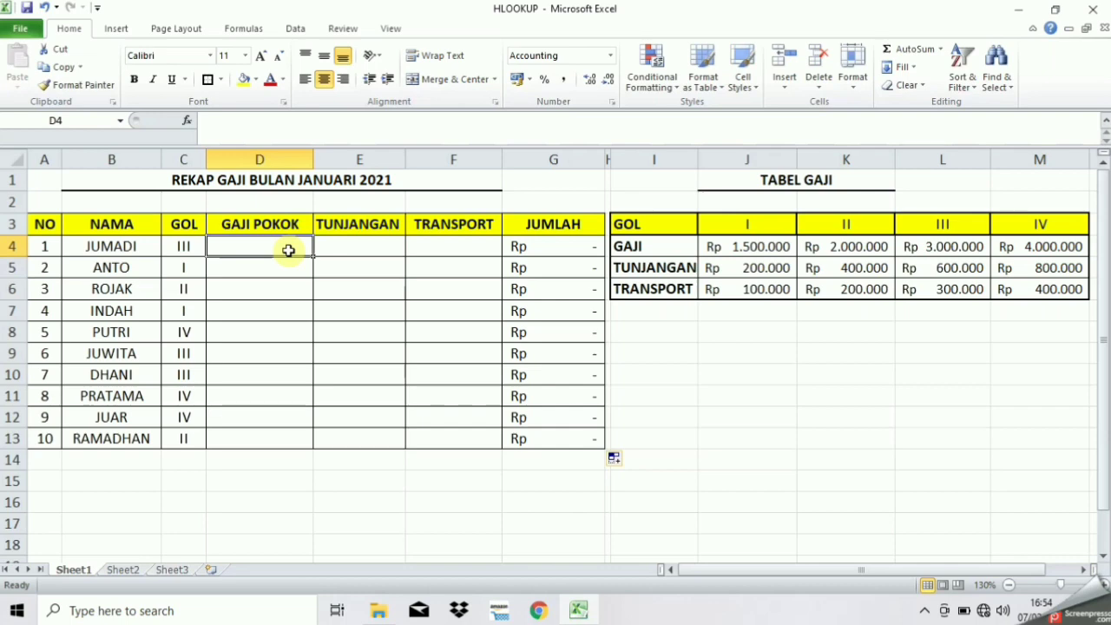
type("=hl")
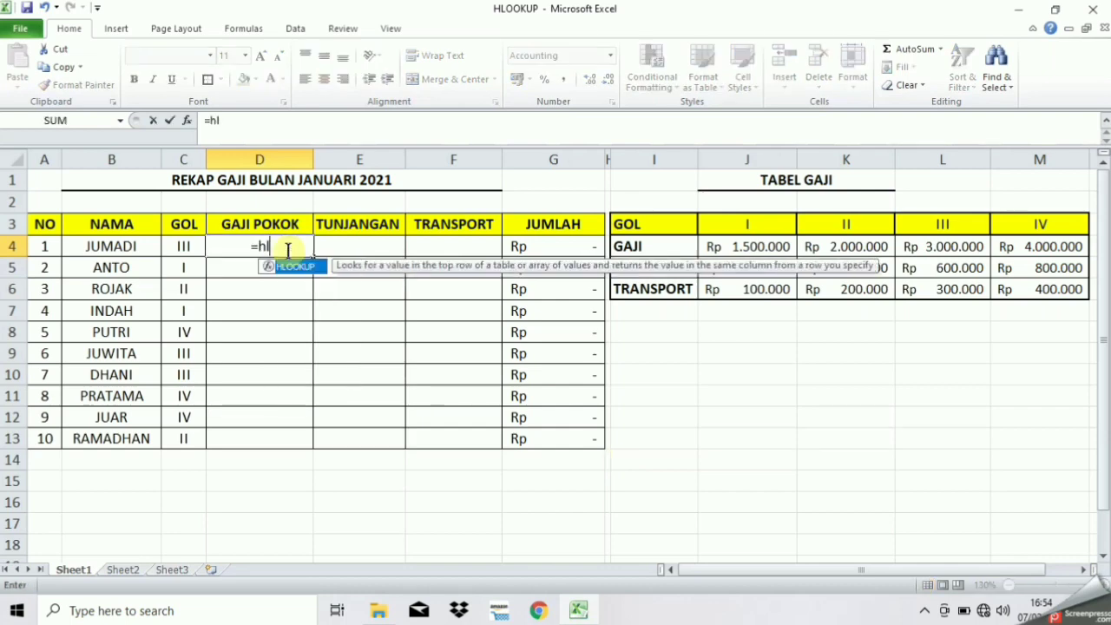
type("ookup")
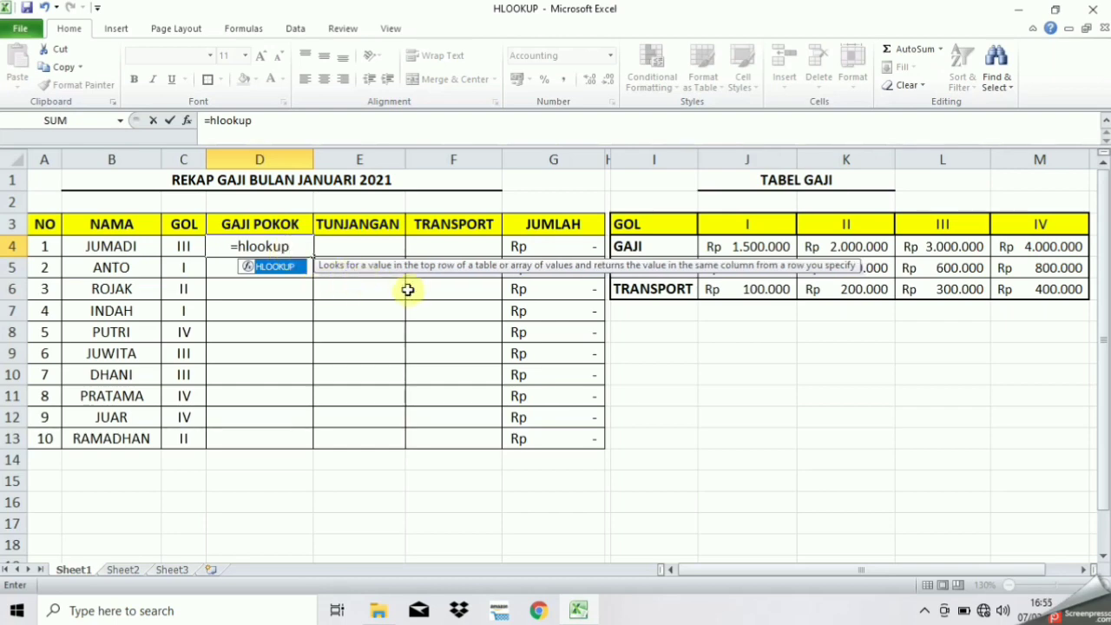
type("(")
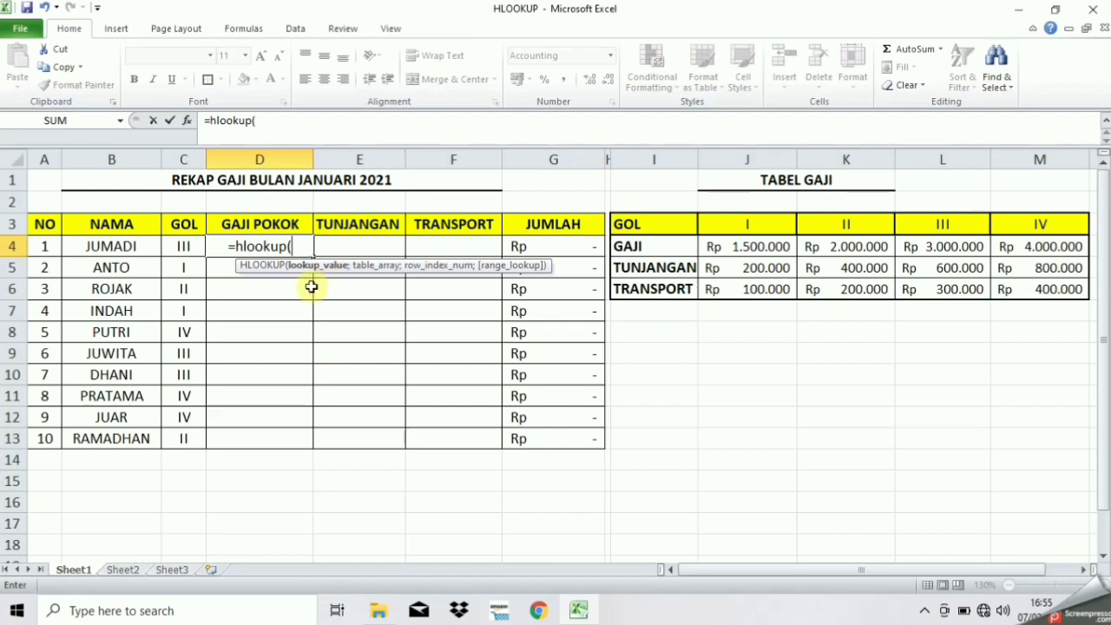
left_click(180, 247)
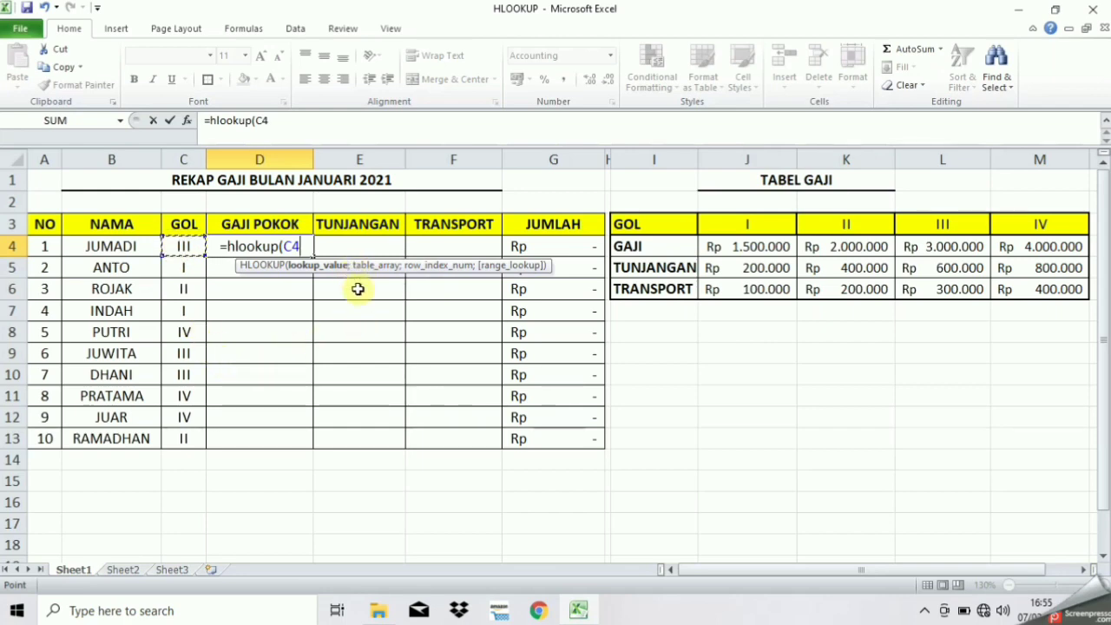
type(";")
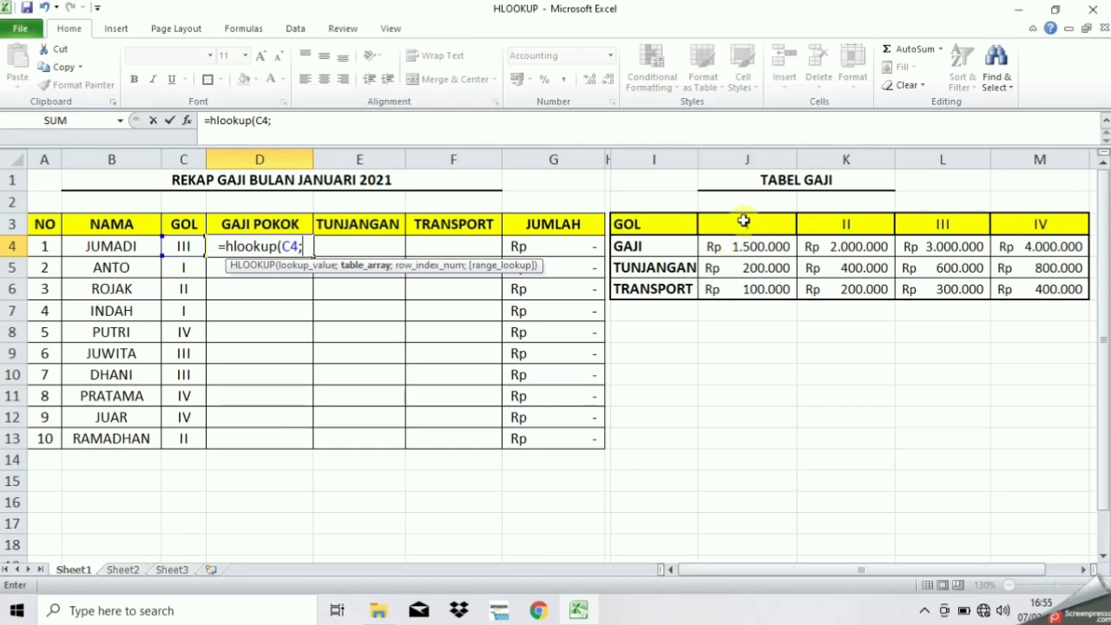
Complete D4 as =HLOOKUP(C4;J3:M6;2;0) so it returns Rp 3.000.000
left_click_drag(740, 223, 1052, 294)
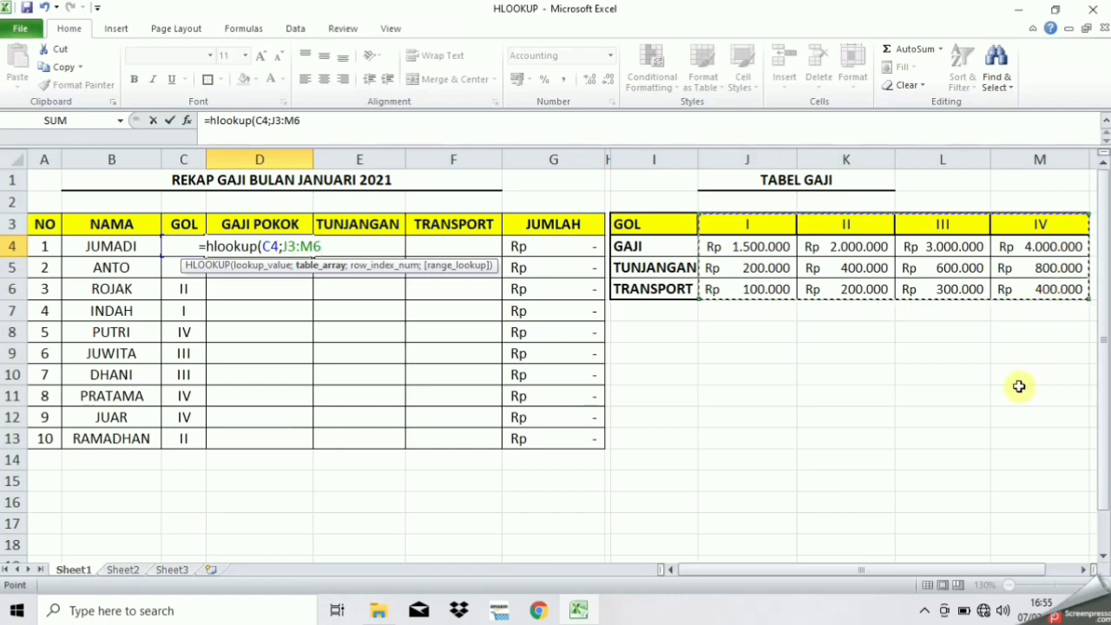
type(";")
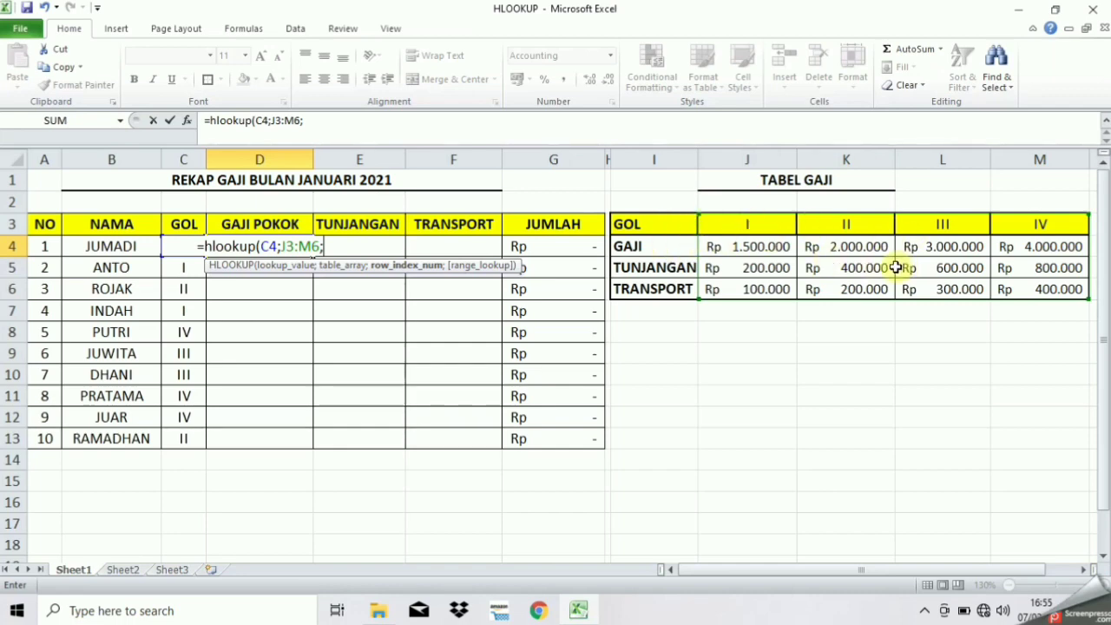
type("2")
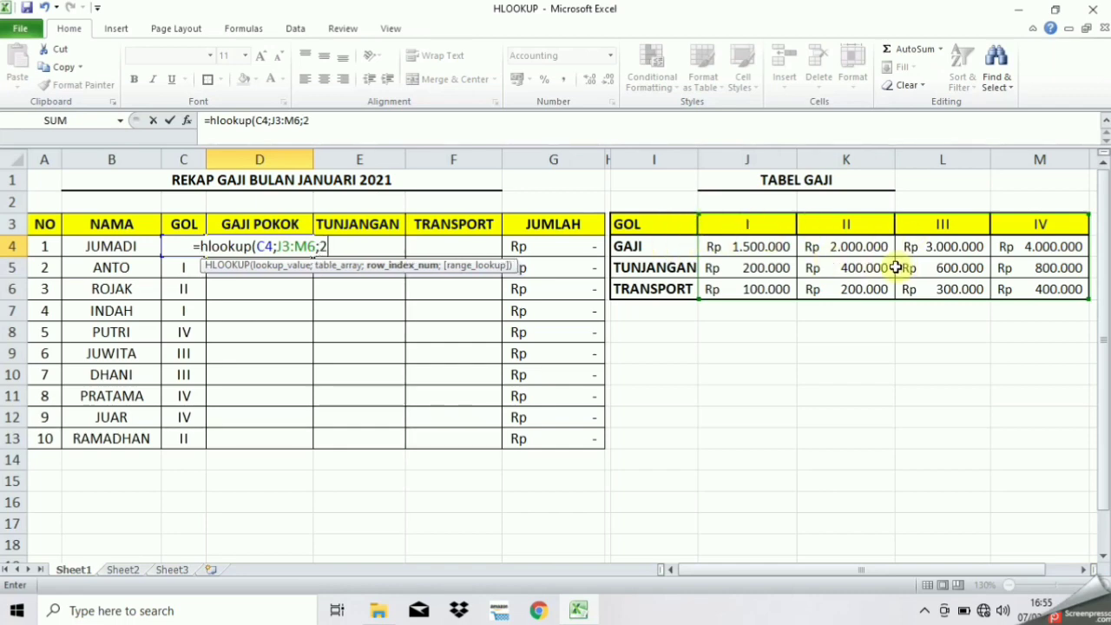
type(";")
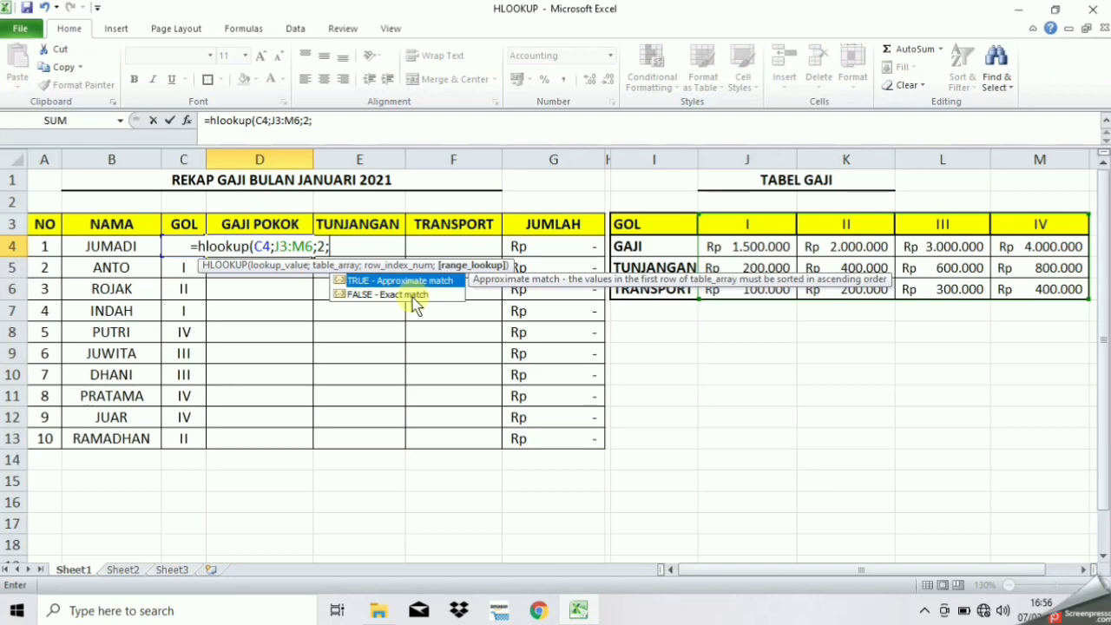
type("0")
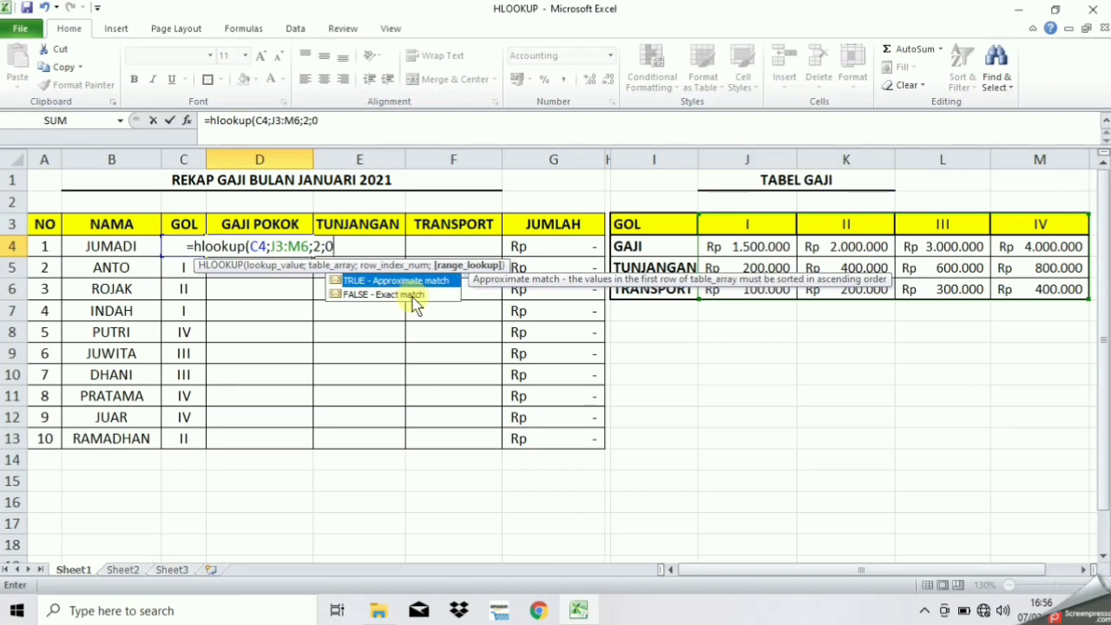
type(")")
key("Return")
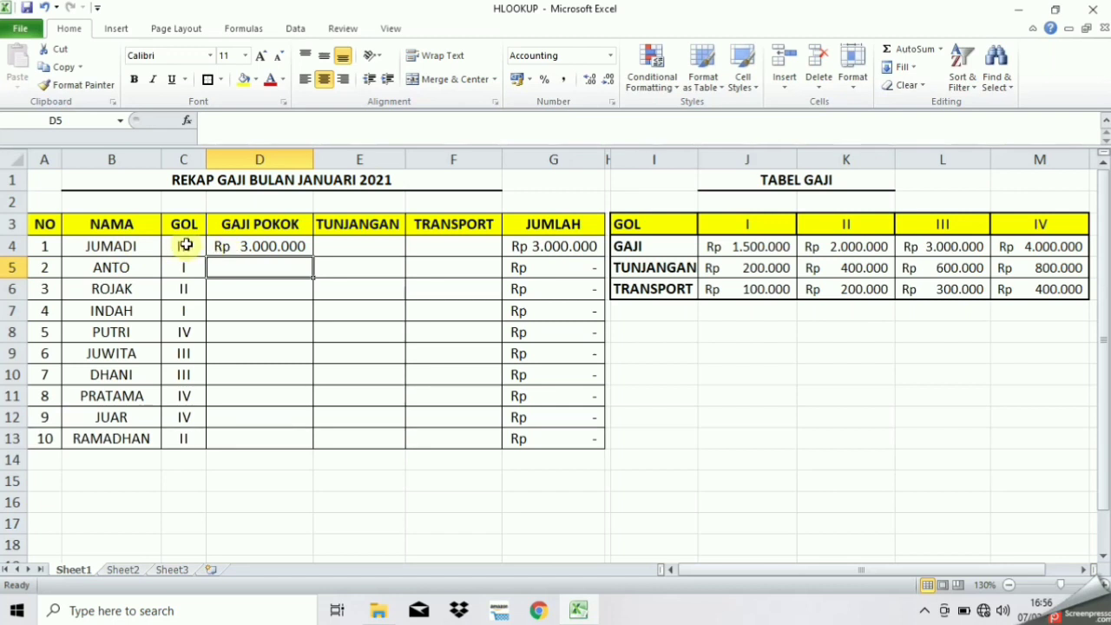
Check GOL III's GAJI and TUNJANGAN amounts in TABEL GAJI against D4's result
left_click(926, 225)
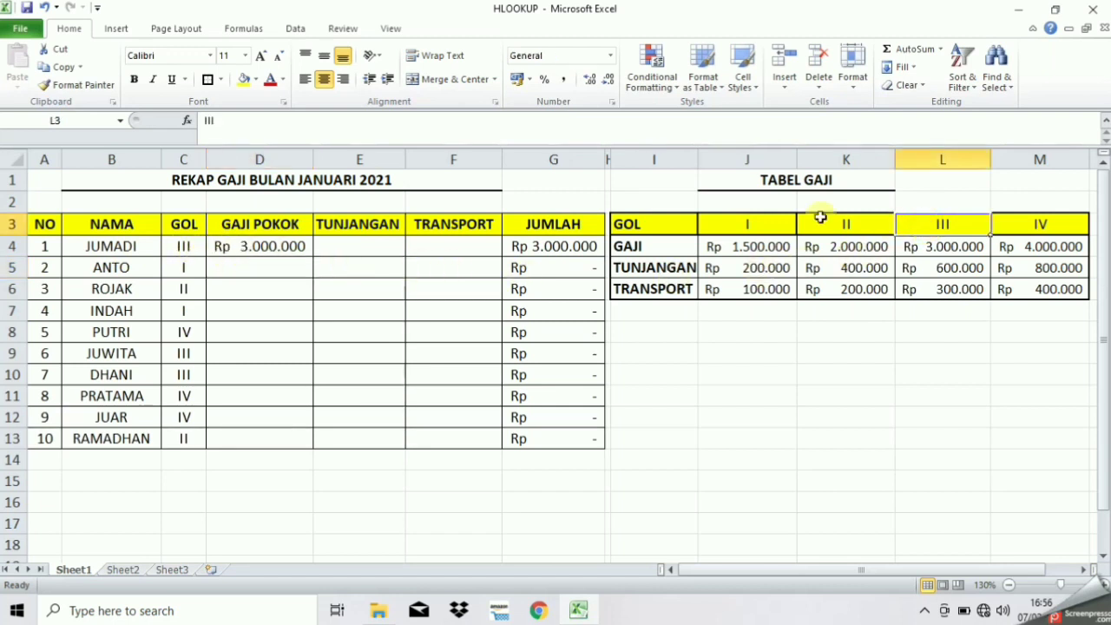
left_click_drag(936, 247, 962, 274)
left_click(927, 247)
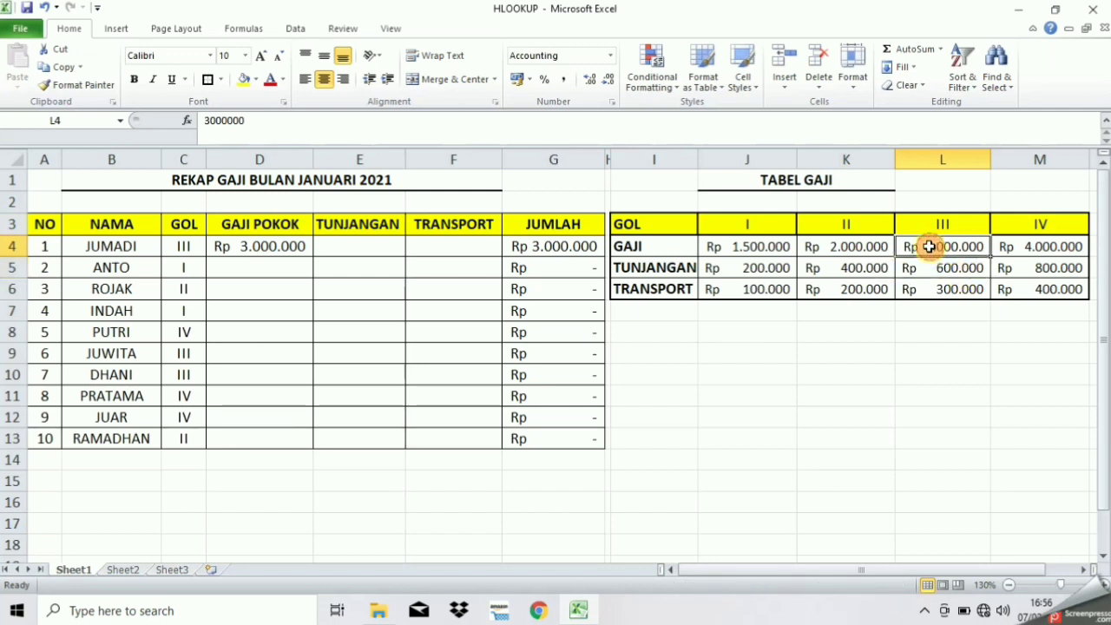
left_click(283, 253)
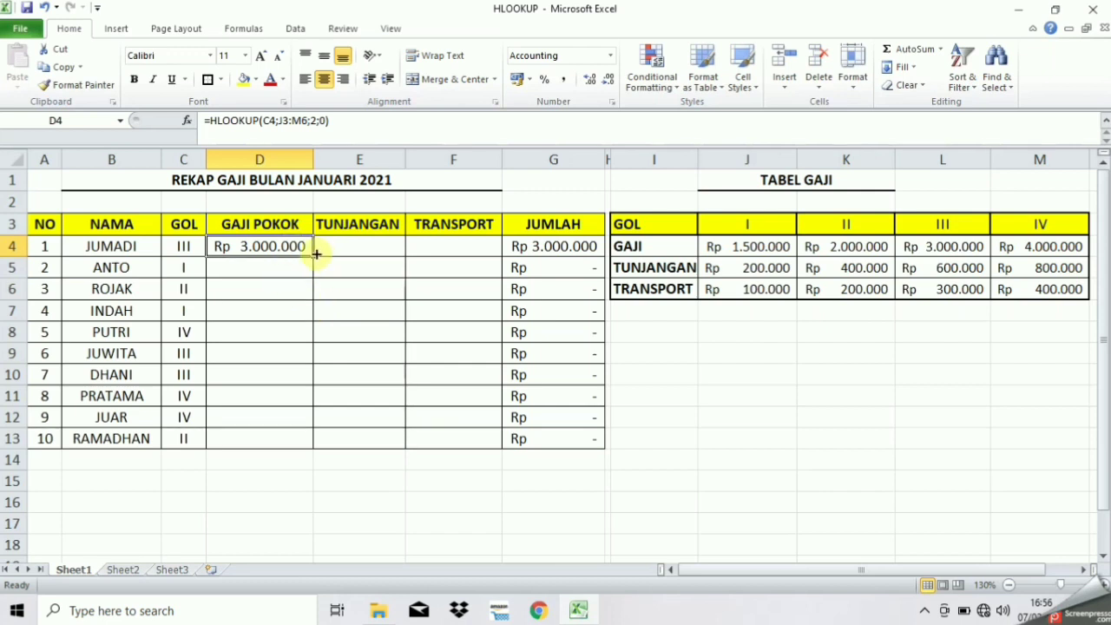
Copy D4's formula down to D13 and inspect the shifted ranges in D5, D7 and D9
left_click_drag(314, 257, 295, 445)
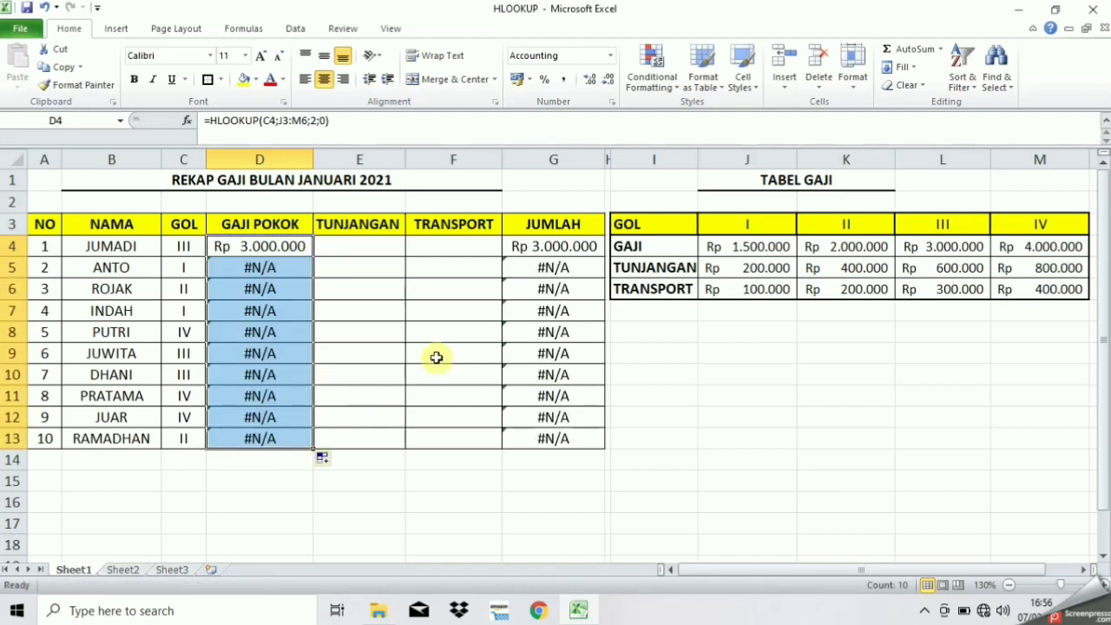
left_click(272, 303)
left_click(259, 354)
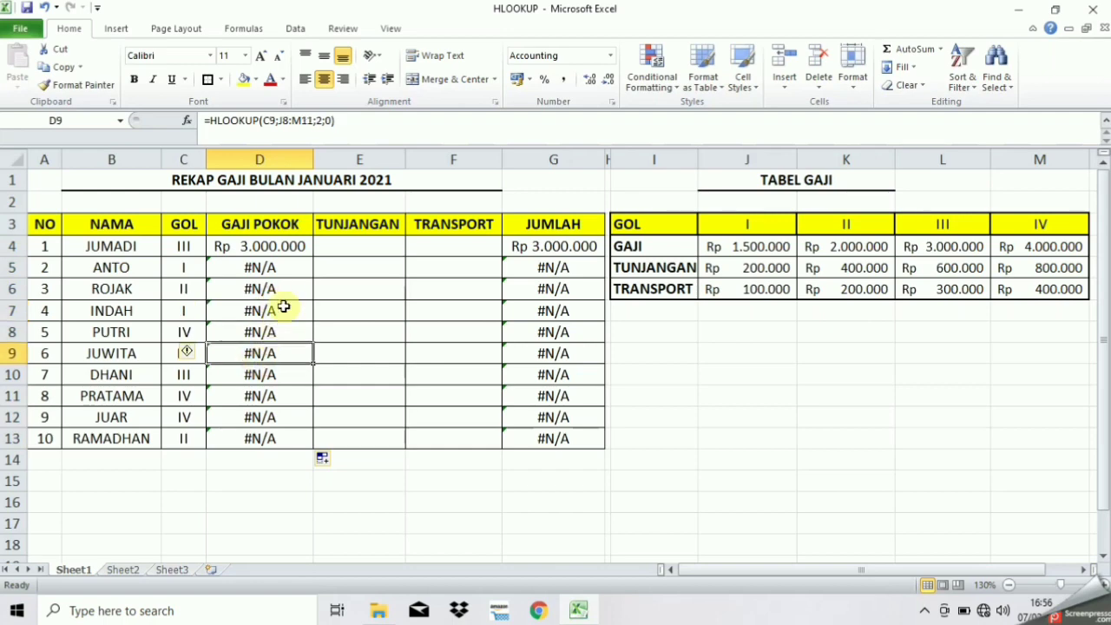
left_click(280, 268)
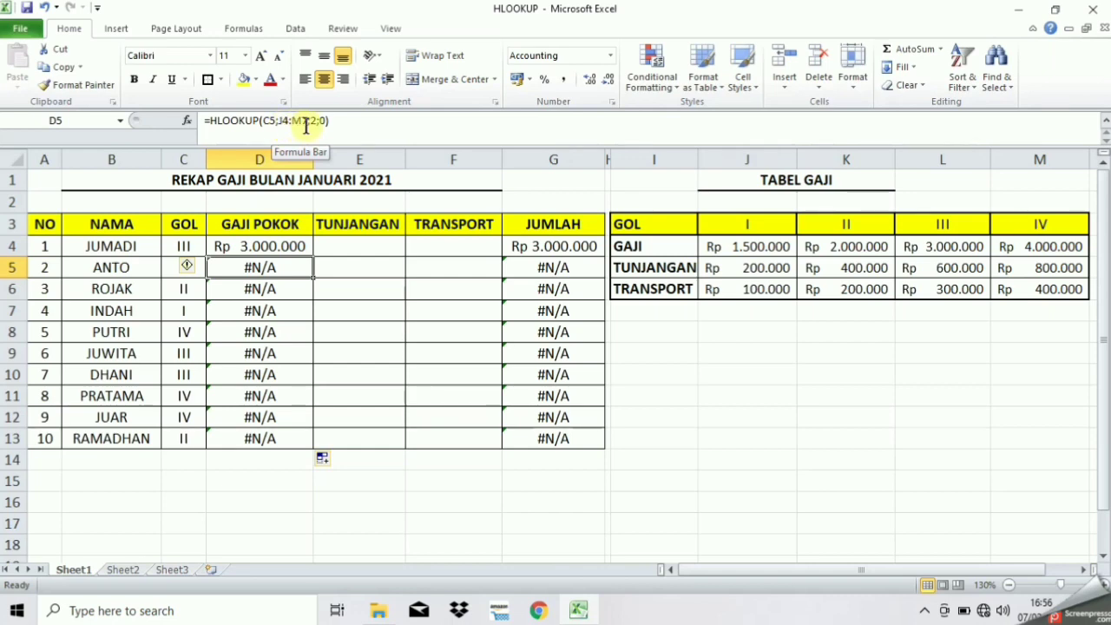
left_click(288, 247)
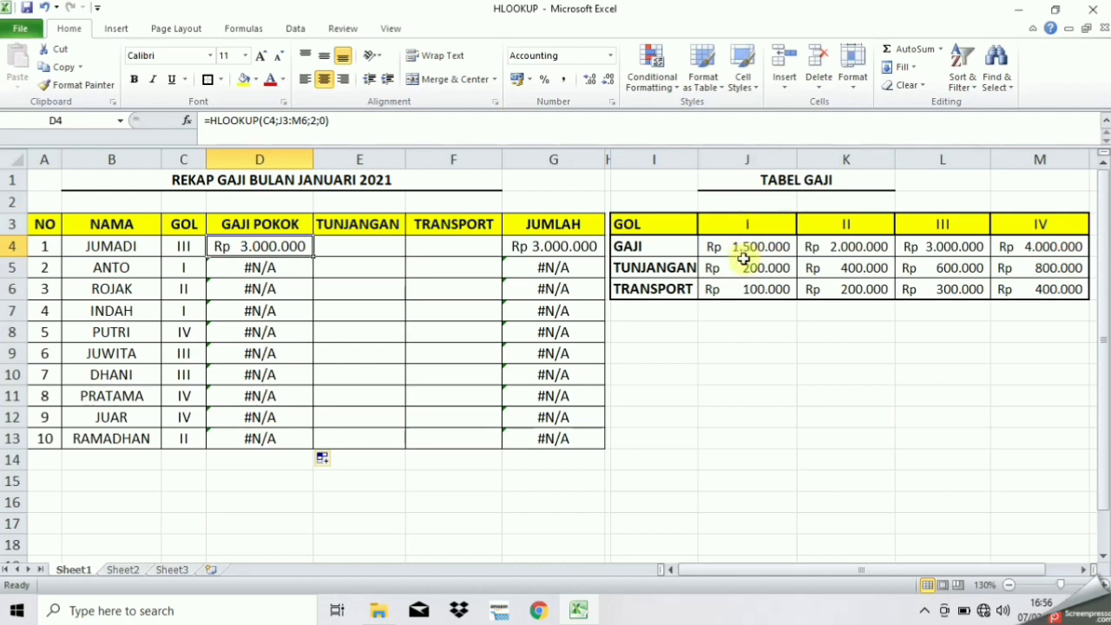
left_click(237, 268)
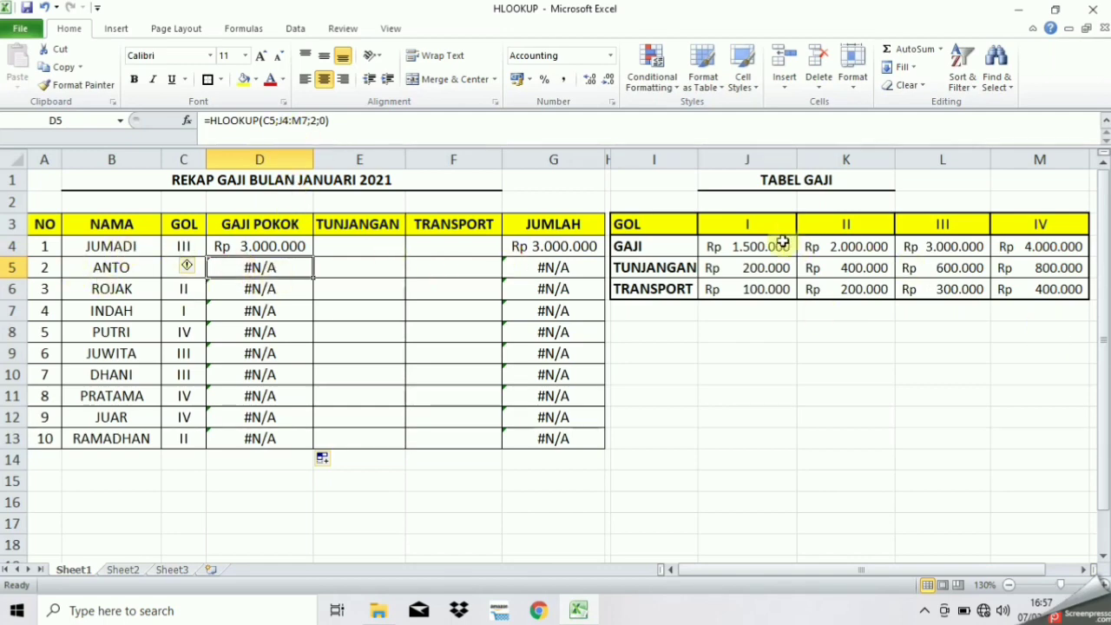
Enter 1500000 as the GOL I GAJI amount in TABEL GAJI
left_click(747, 247)
type("1500000")
key("Return")
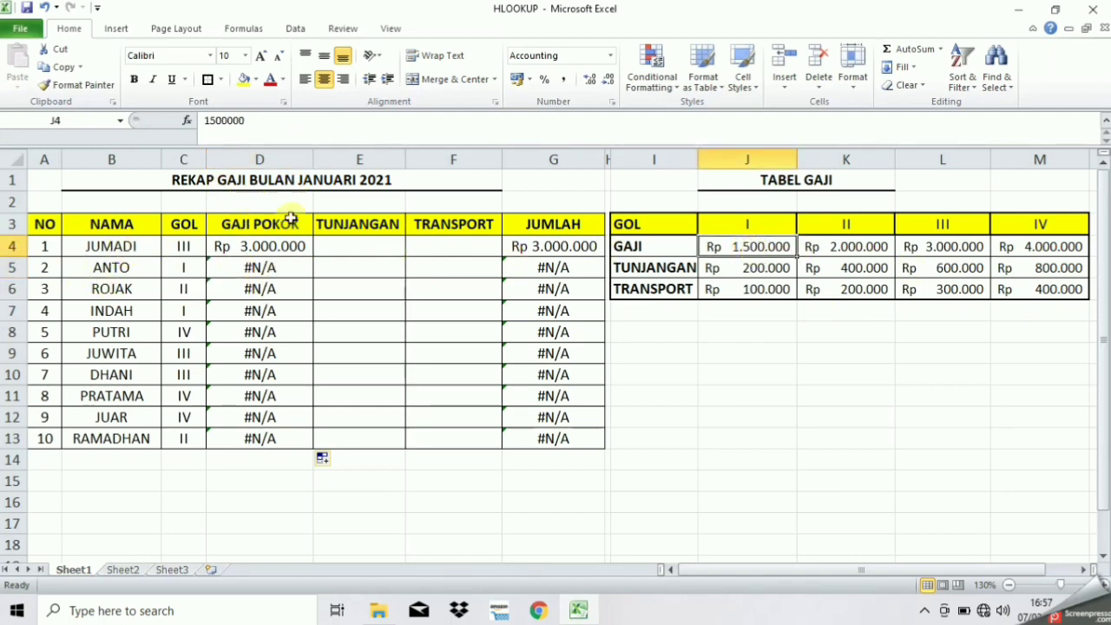
Compare D4 with D5, whose lookup range has shifted to end at M7
left_click(280, 247)
left_click(280, 268)
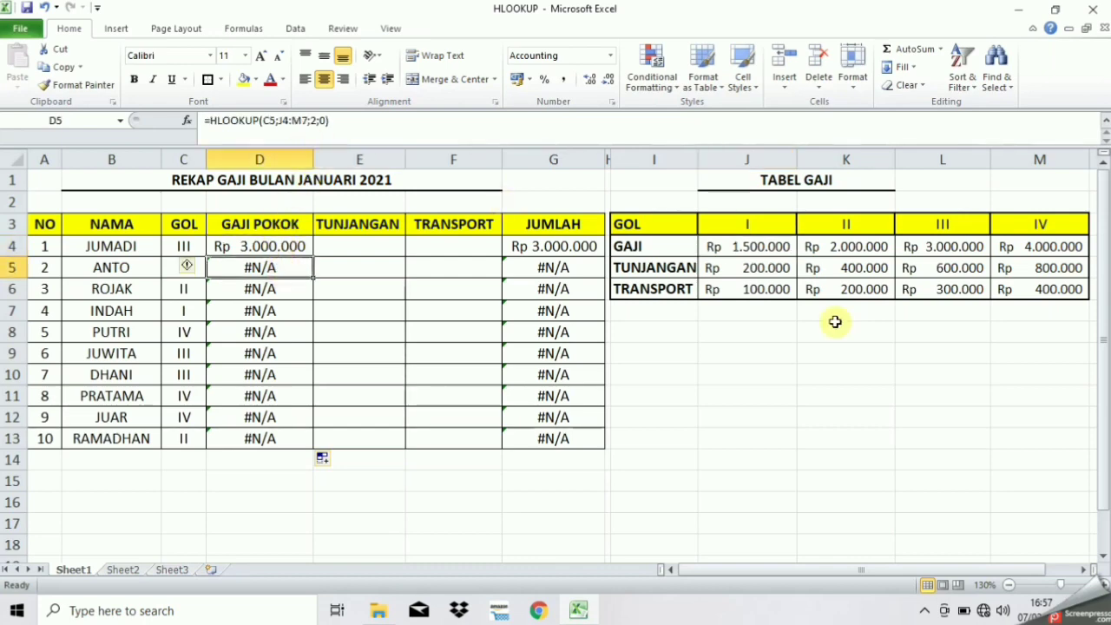
left_click(1042, 311)
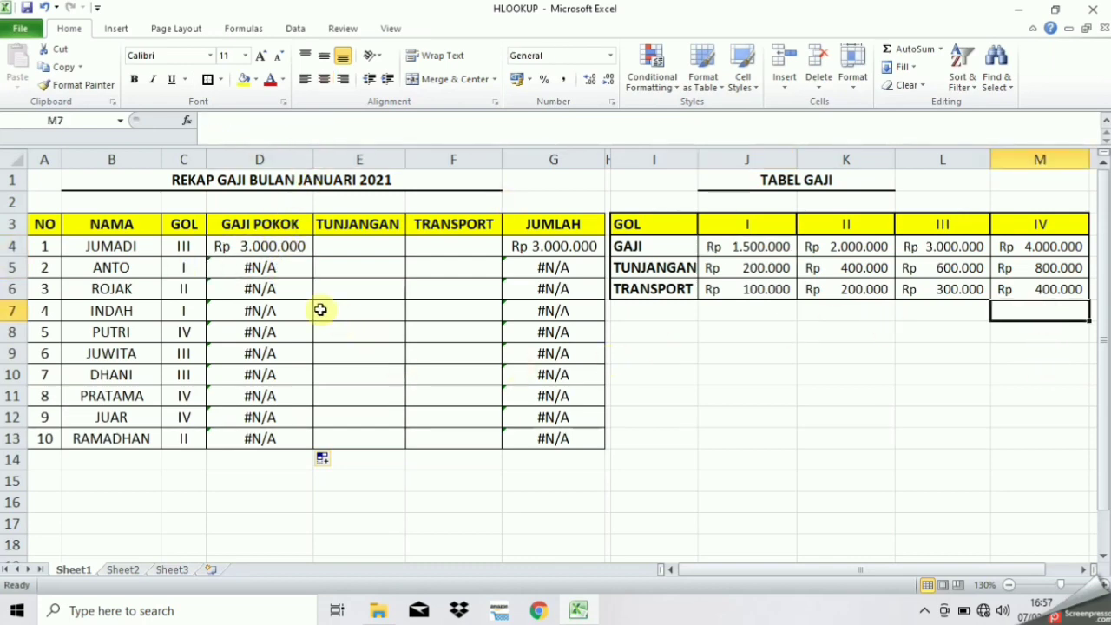
left_click(284, 269)
left_click(283, 247)
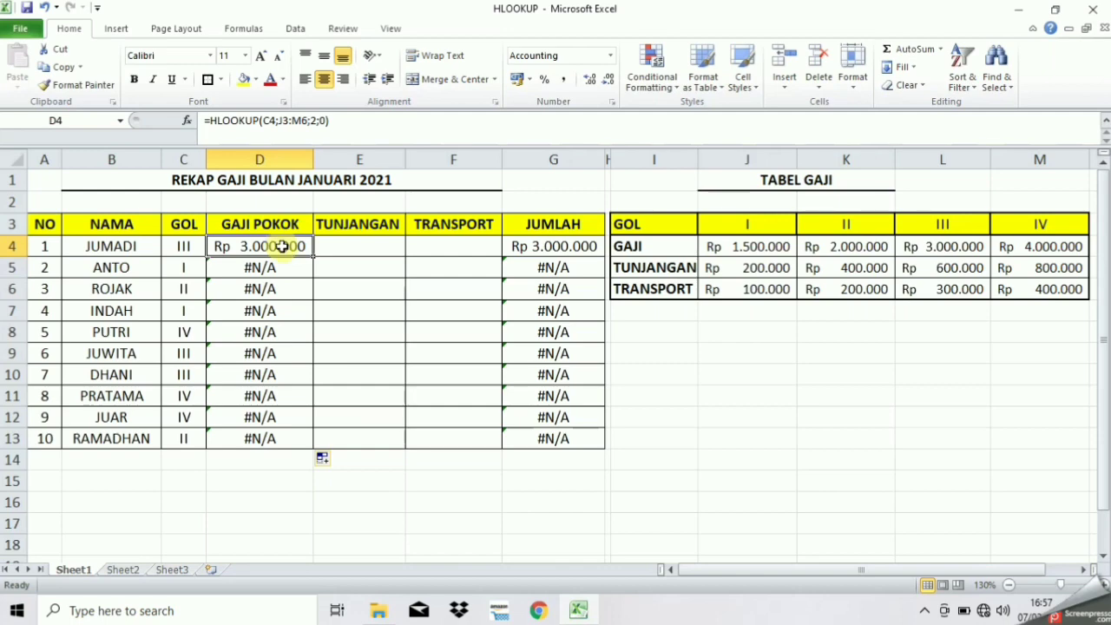
Make D4's table reference absolute as $J$3:$M$6, still returning Rp 3.000.000
left_click(293, 119)
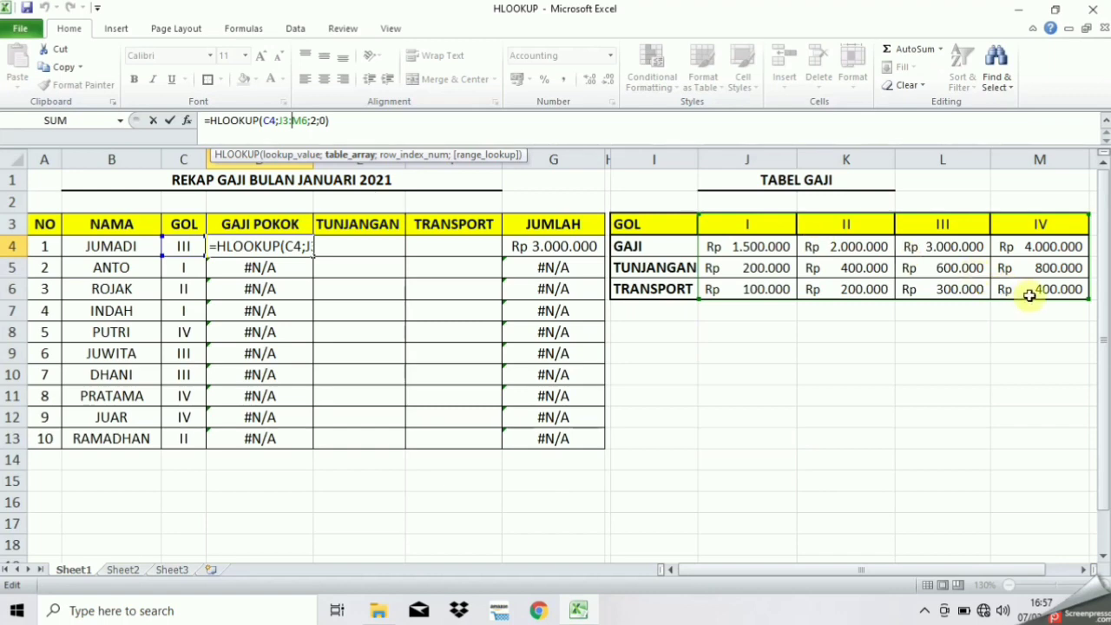
left_click(285, 121)
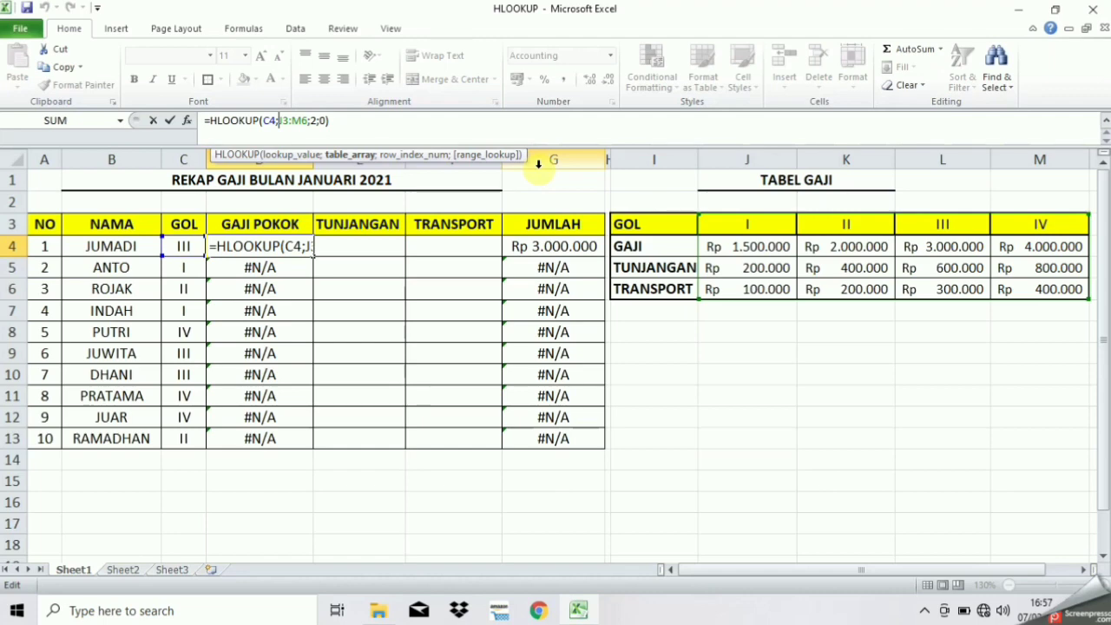
type("$J")
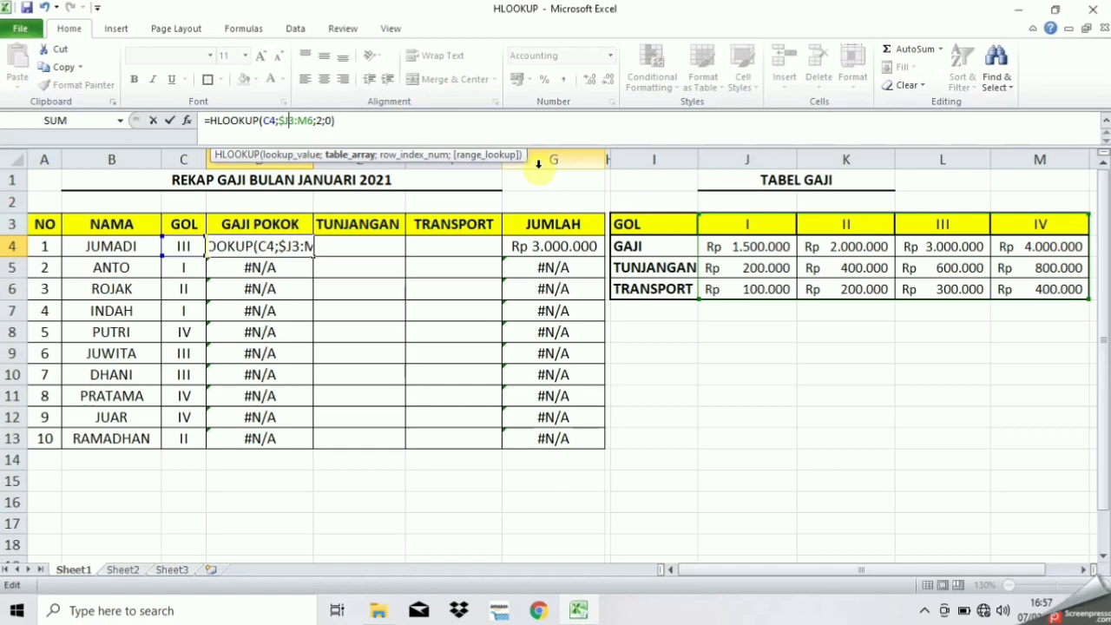
type("$3:$M")
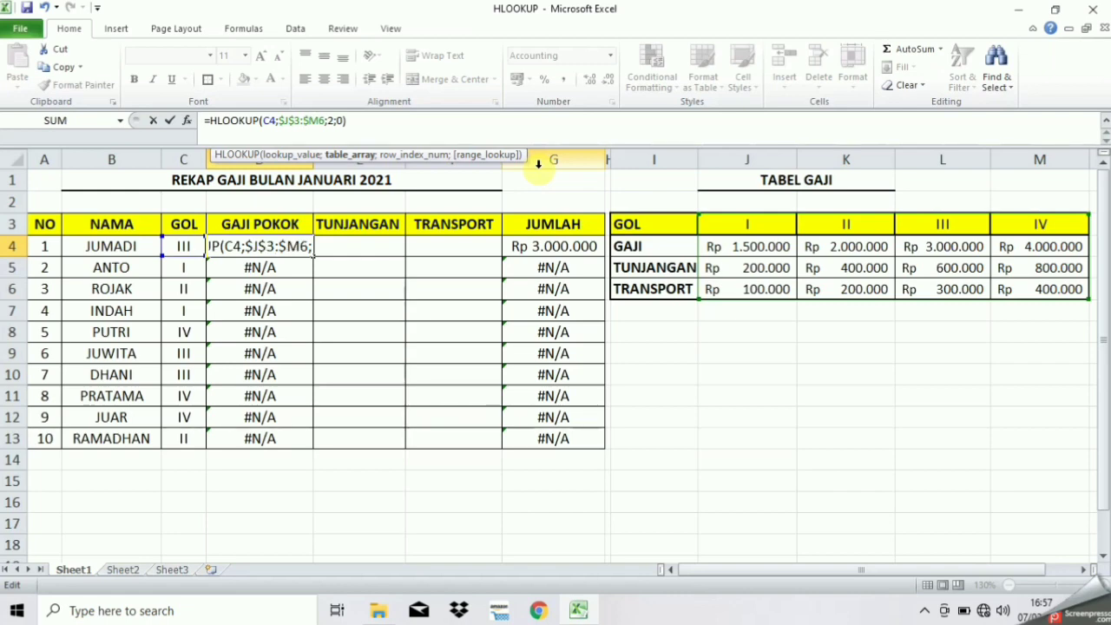
type("$")
key("Right")
key("Right")
key("Right")
key("Right")
key("Right")
key("Right")
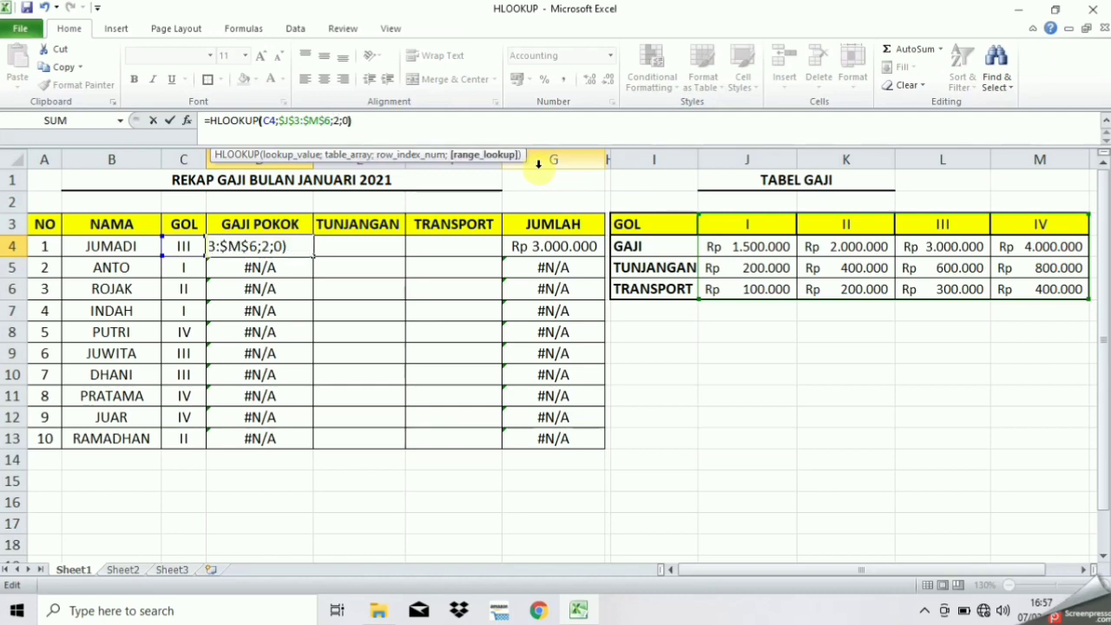
key("Return")
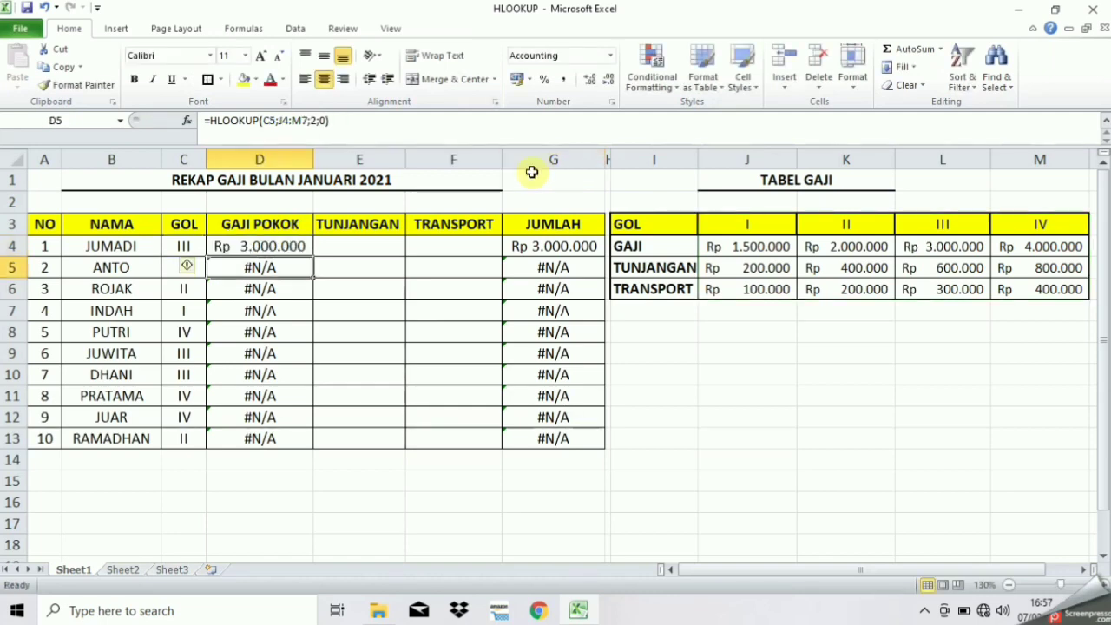
left_click(265, 247)
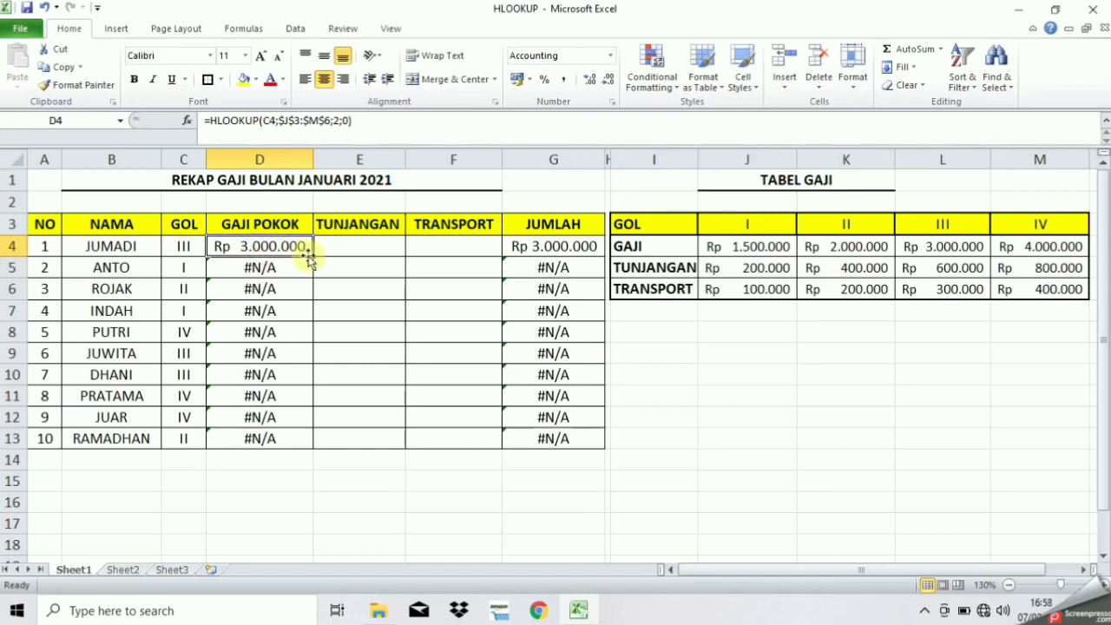
Copy the fixed GAJI POKOK formula down to D13 and check the results in D5 and D12
left_click_drag(313, 257, 311, 444)
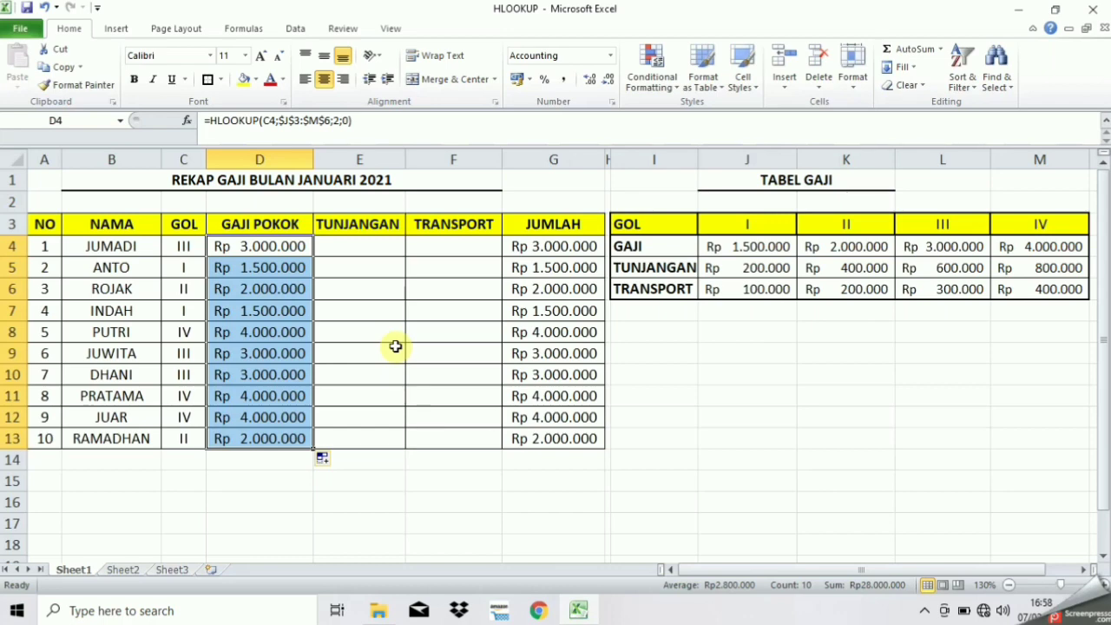
left_click(294, 264)
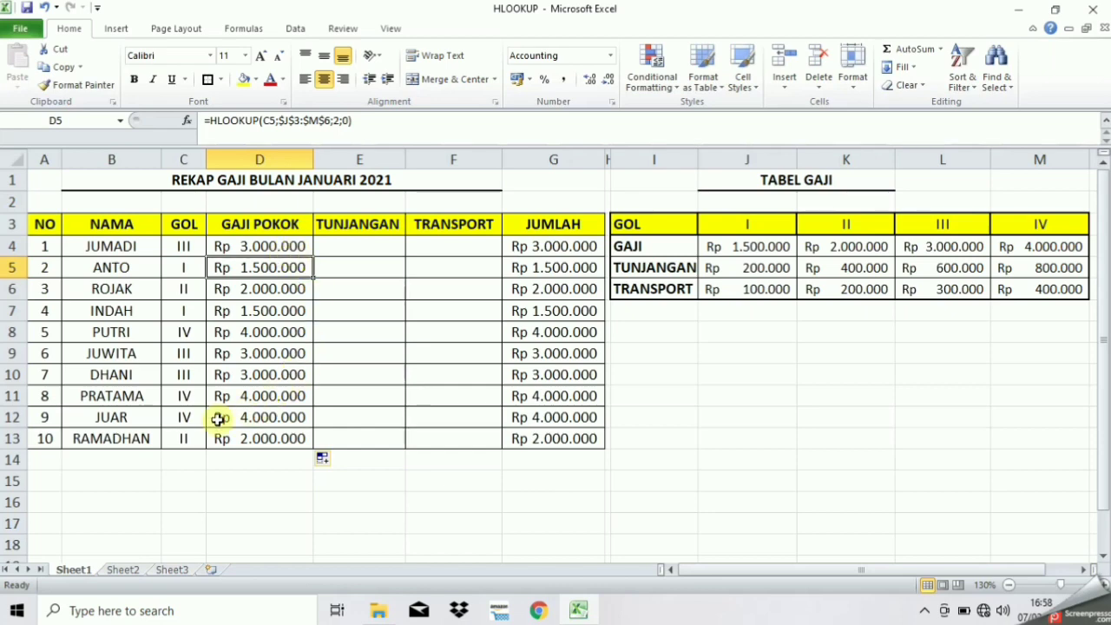
left_click(141, 416)
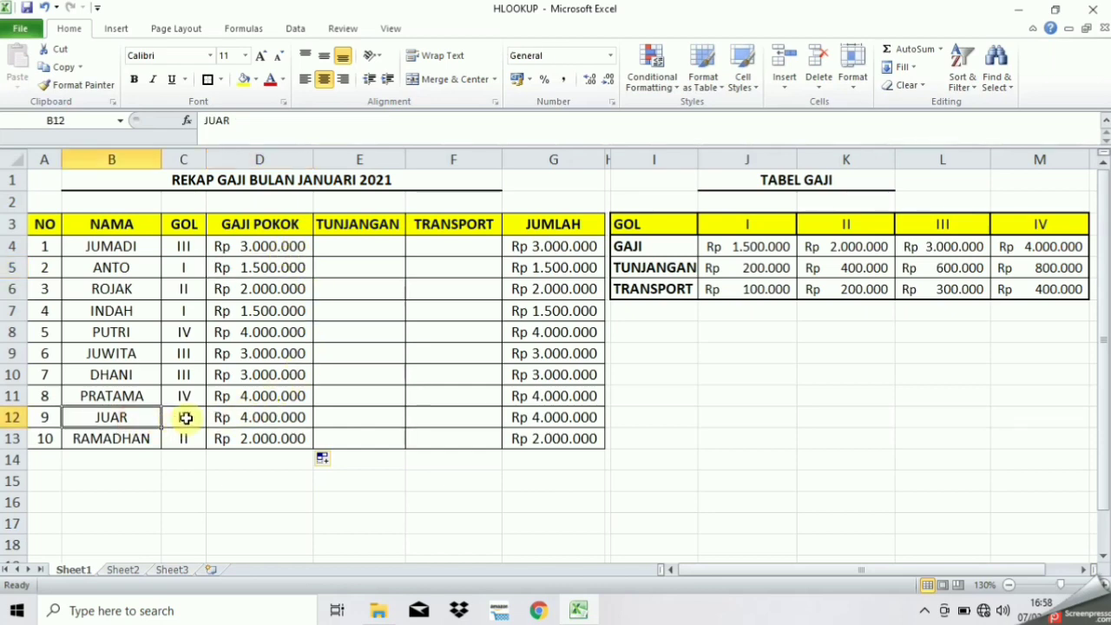
left_click(185, 418)
left_click(258, 417)
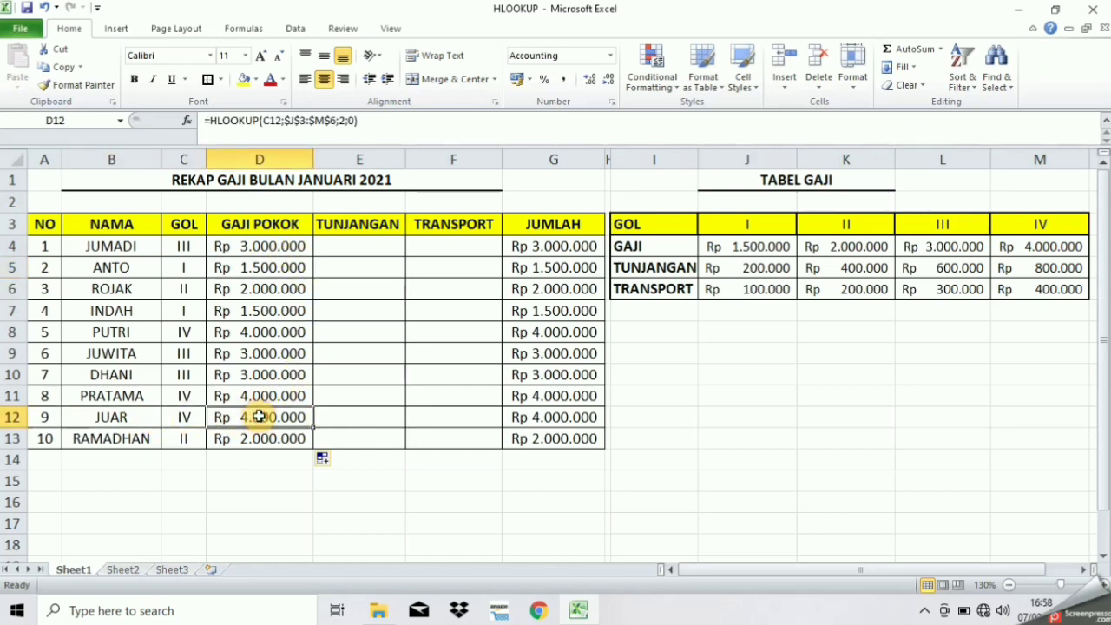
Verify D12 and D13 against the grade IV and grade II basic salaries in TABEL GAJI
left_click(647, 226)
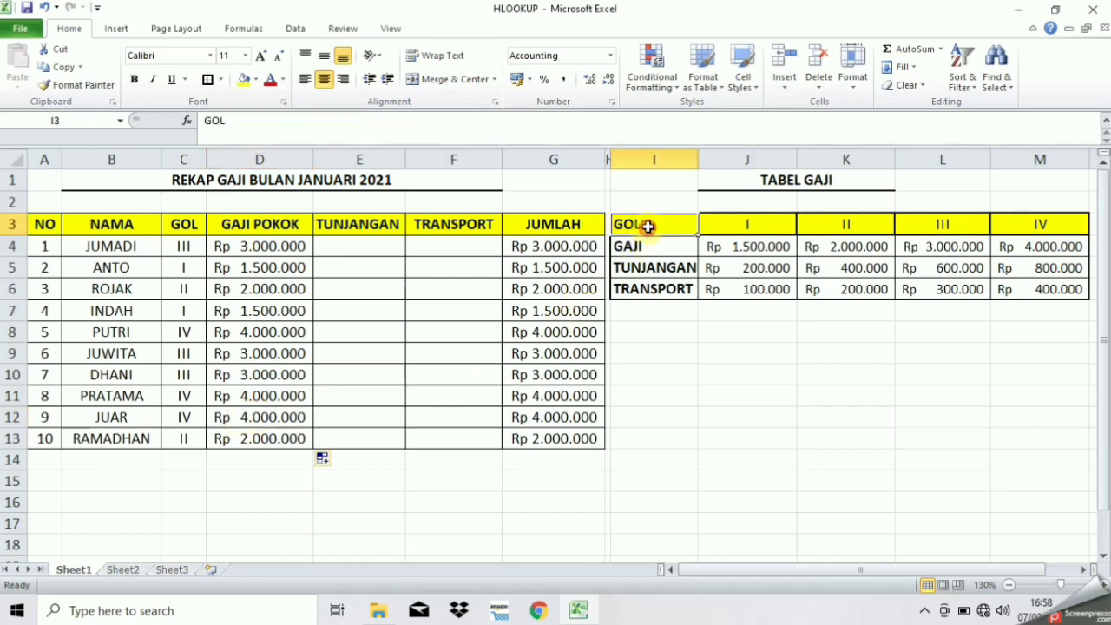
left_click(1038, 227)
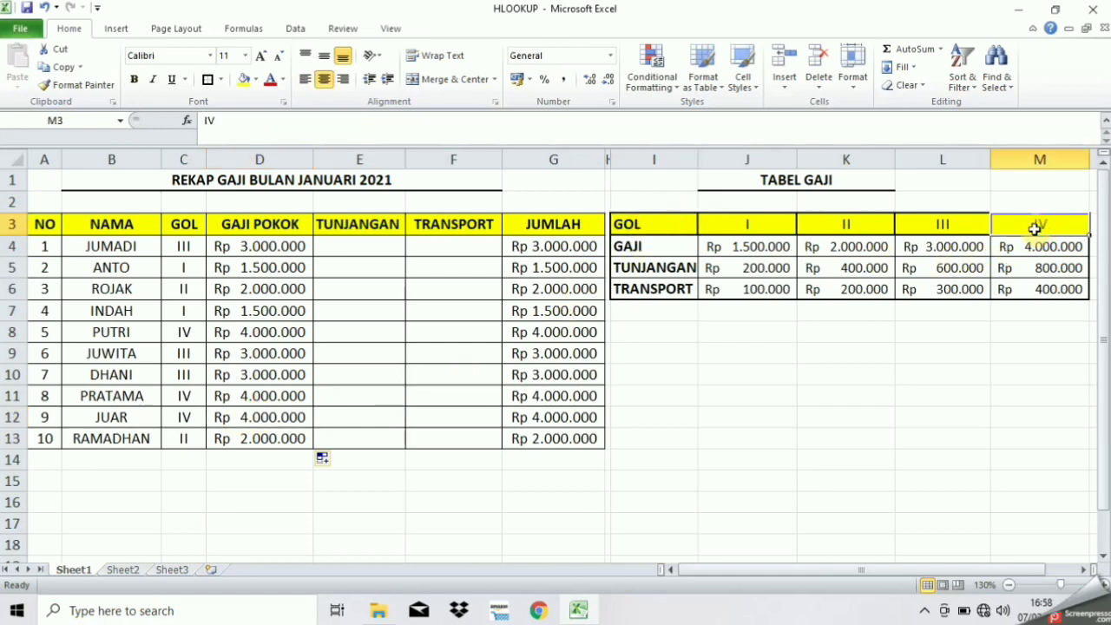
left_click(1028, 247)
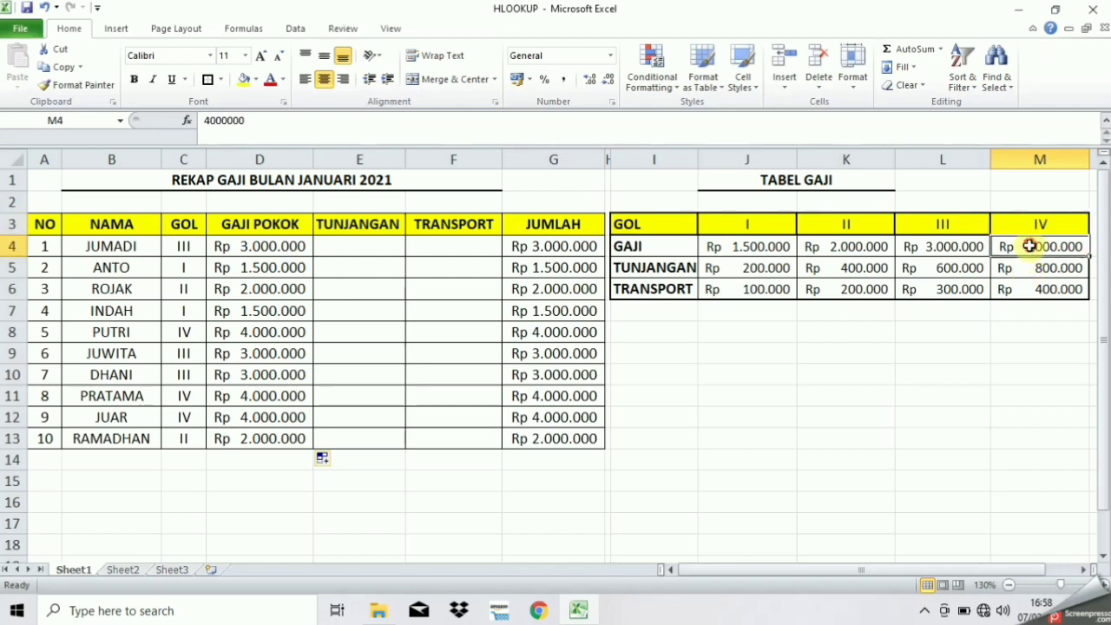
left_click(268, 417)
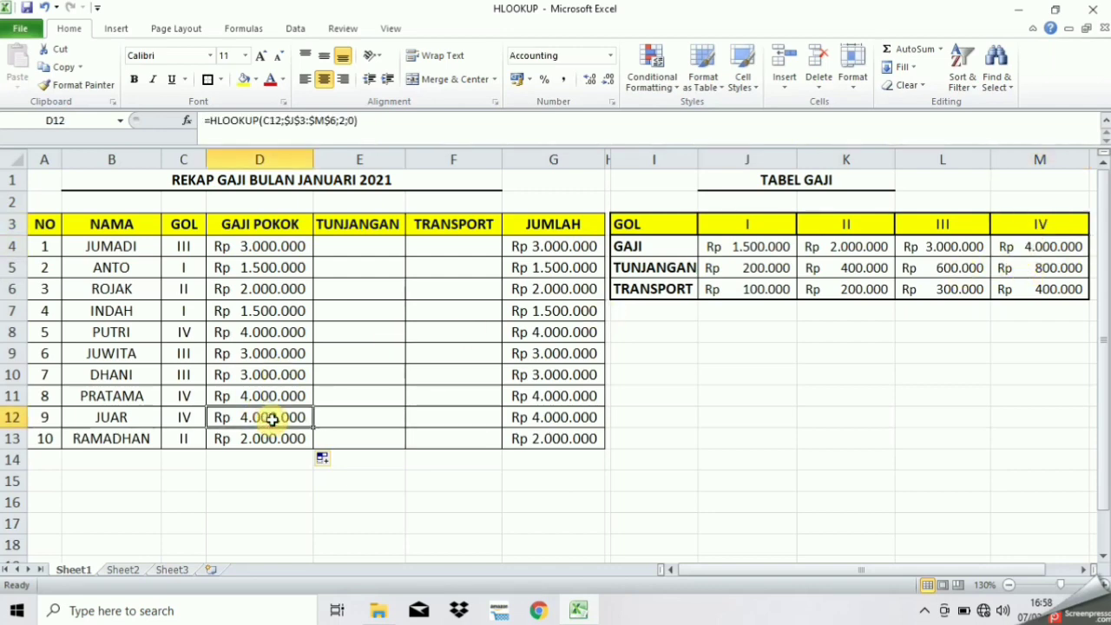
left_click(268, 440)
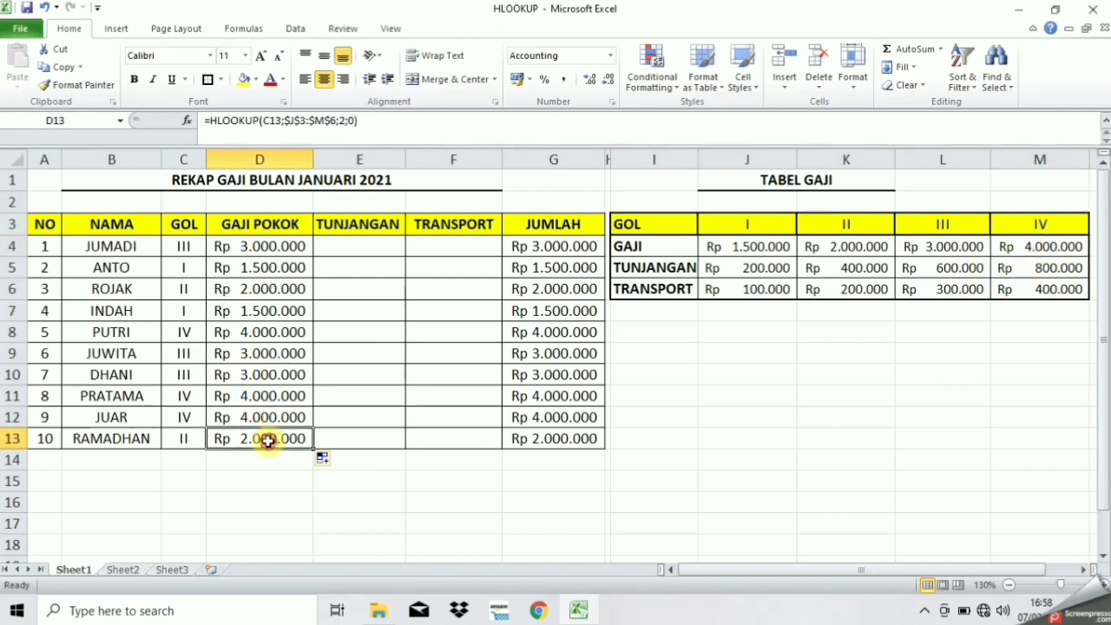
left_click(184, 443)
left_click(282, 439)
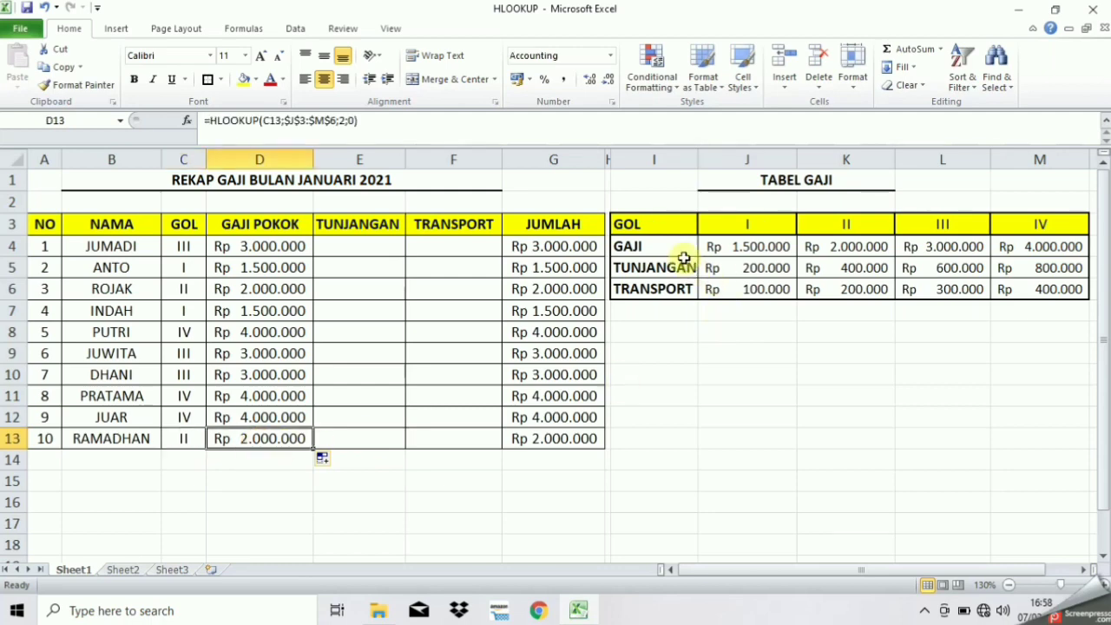
left_click(824, 227)
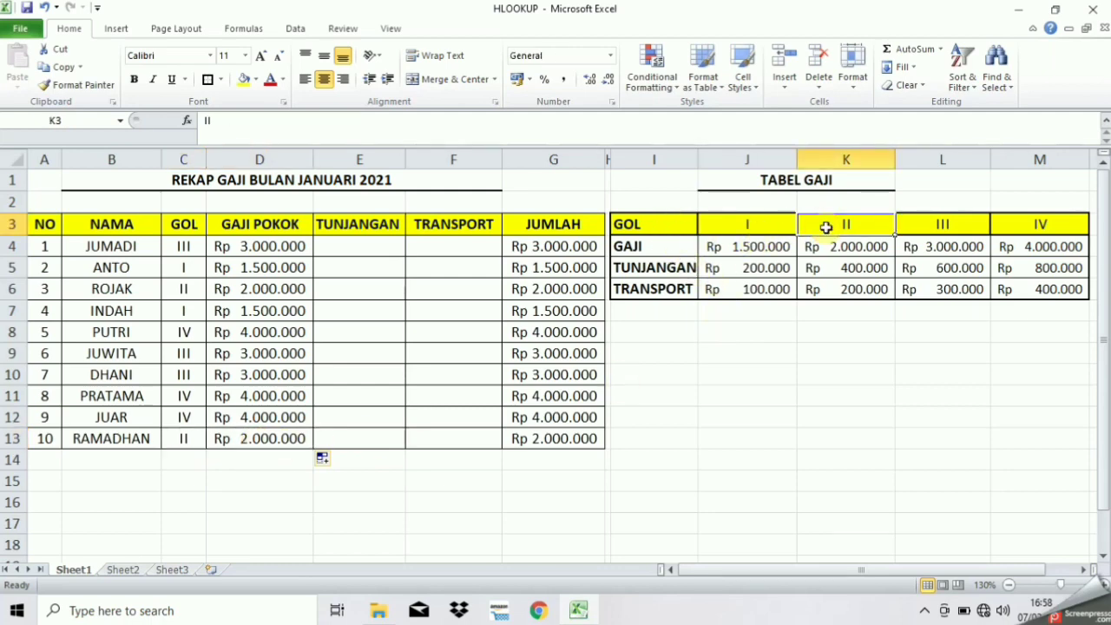
left_click(848, 247)
left_click(266, 437)
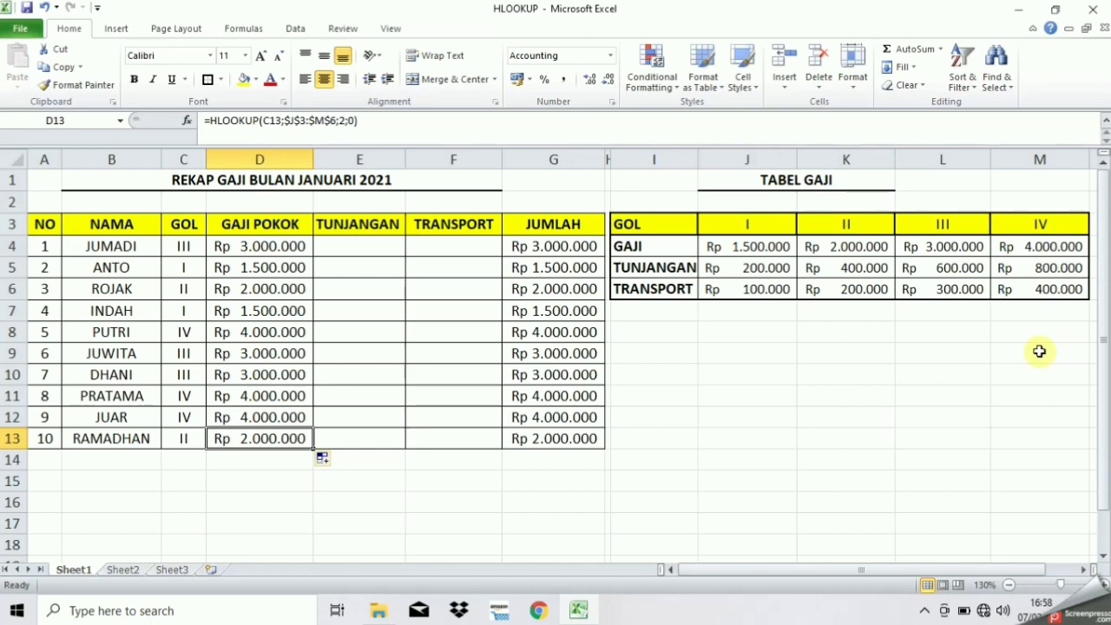
Start E4's TUNJANGAN formula as =HLOOKUP(C4; with the TABEL GAJI range selected
left_click(350, 246)
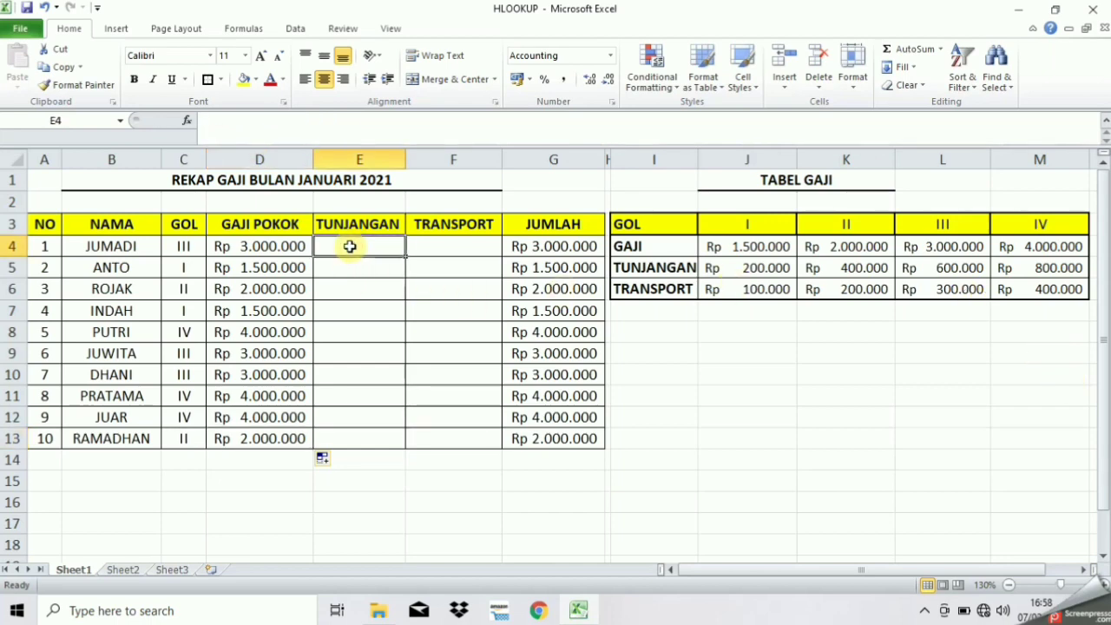
type("=hloo")
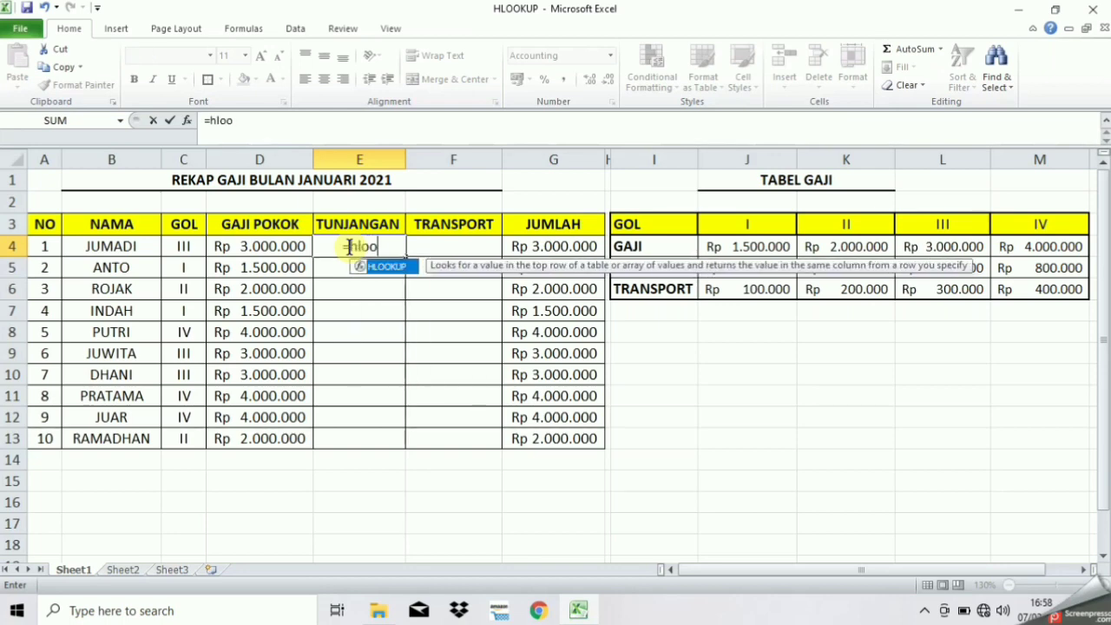
type("kup")
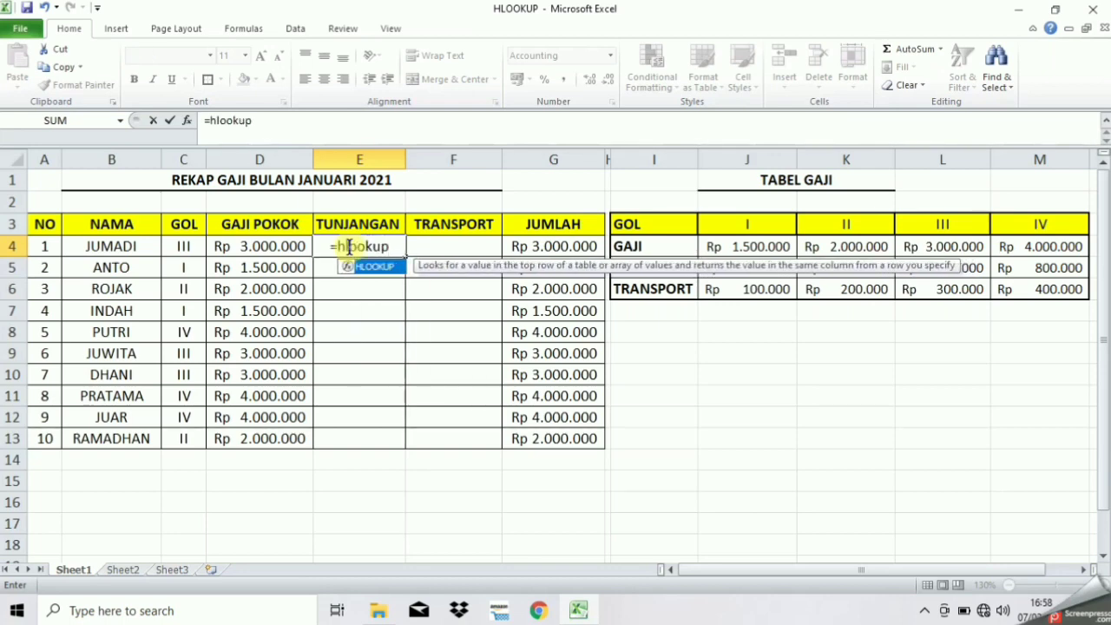
type("(")
left_click(180, 243)
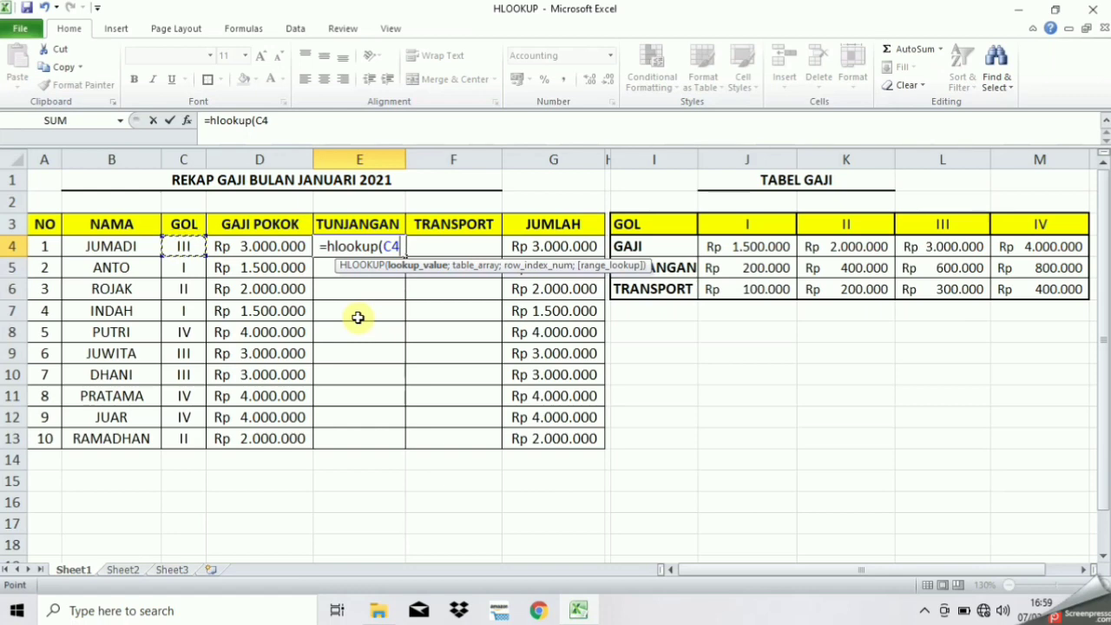
type(";")
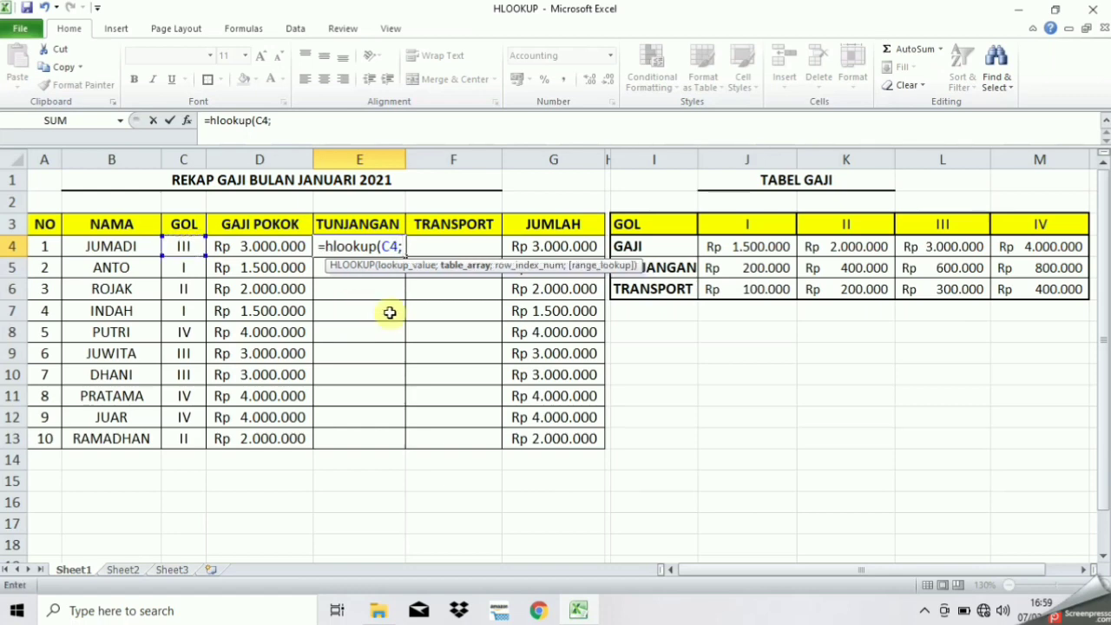
left_click_drag(744, 252, 823, 297)
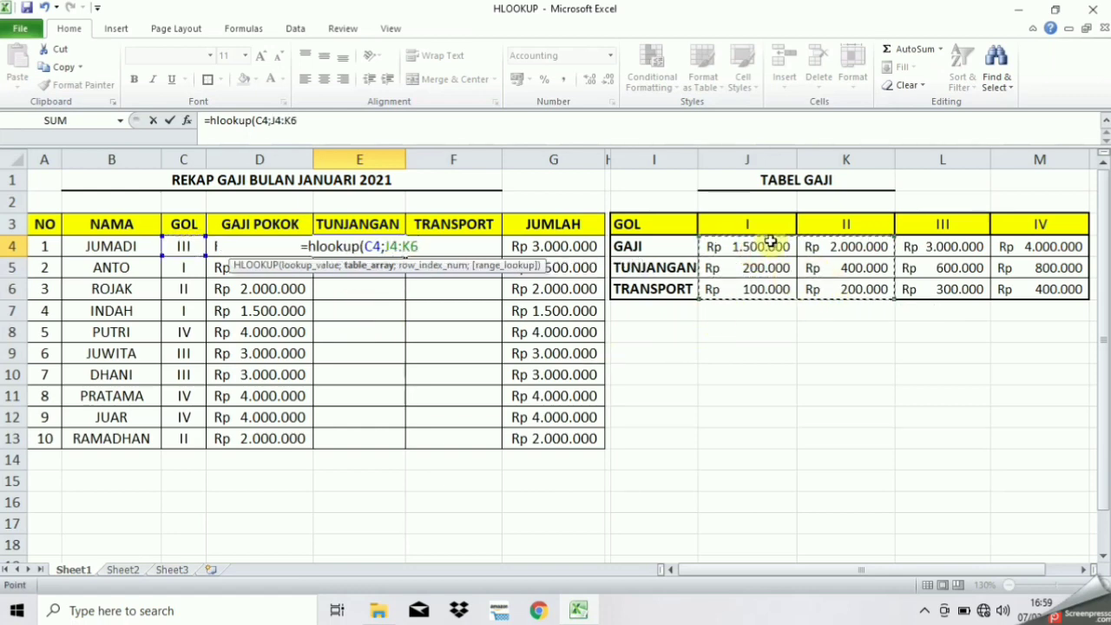
left_click_drag(762, 222, 1033, 288)
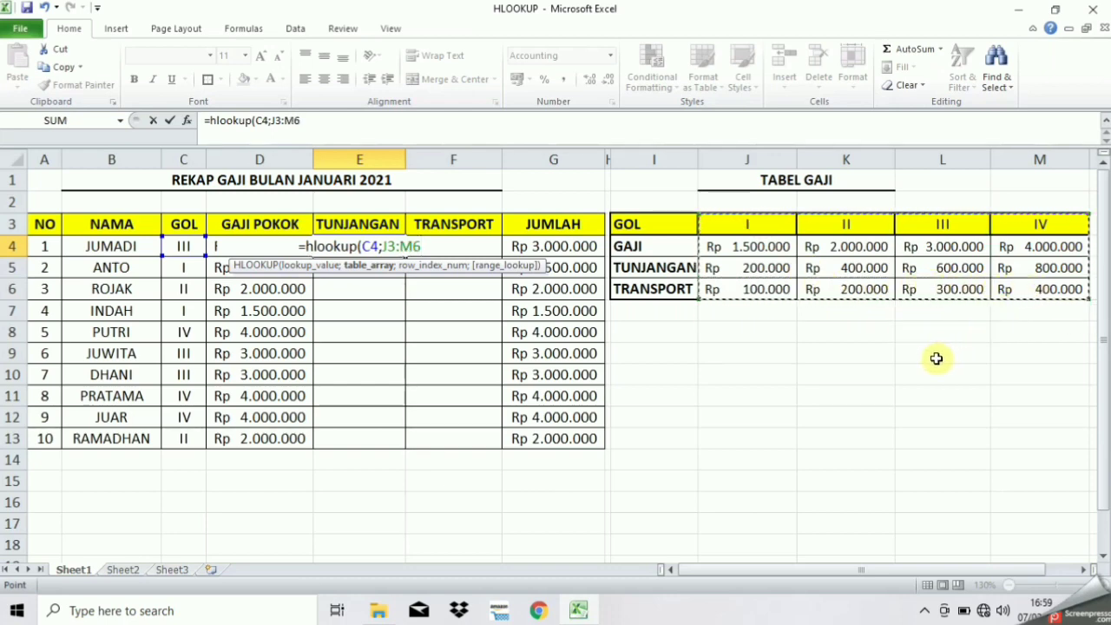
Finish E4 as =HLOOKUP(C4;$J$3:$M$6;3;FALSE), showing Rp 600.000
left_click(385, 247)
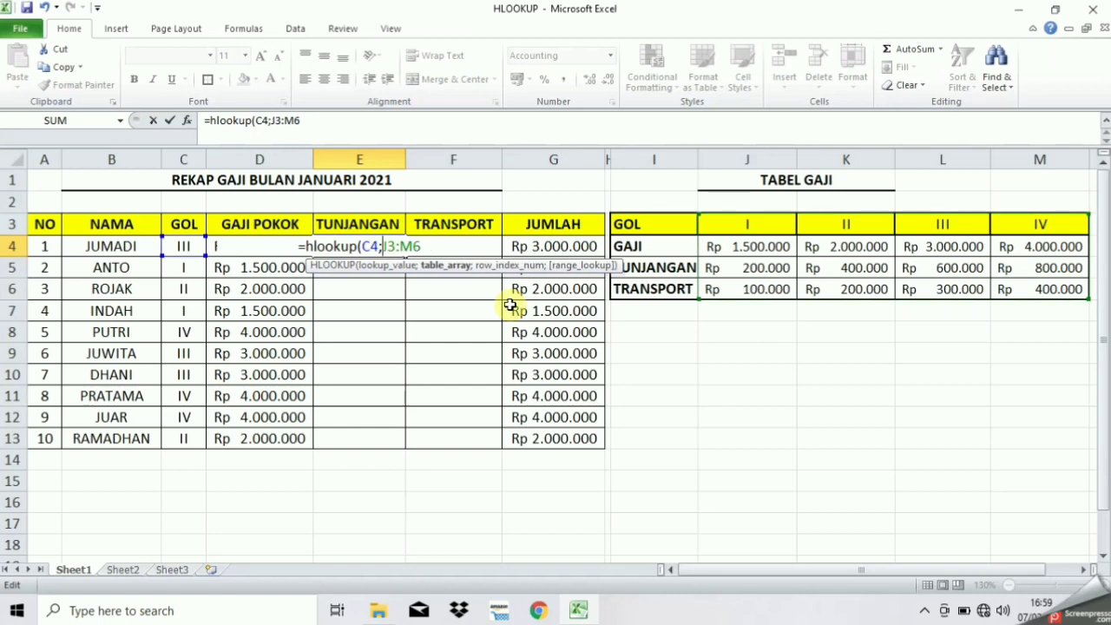
type("$J")
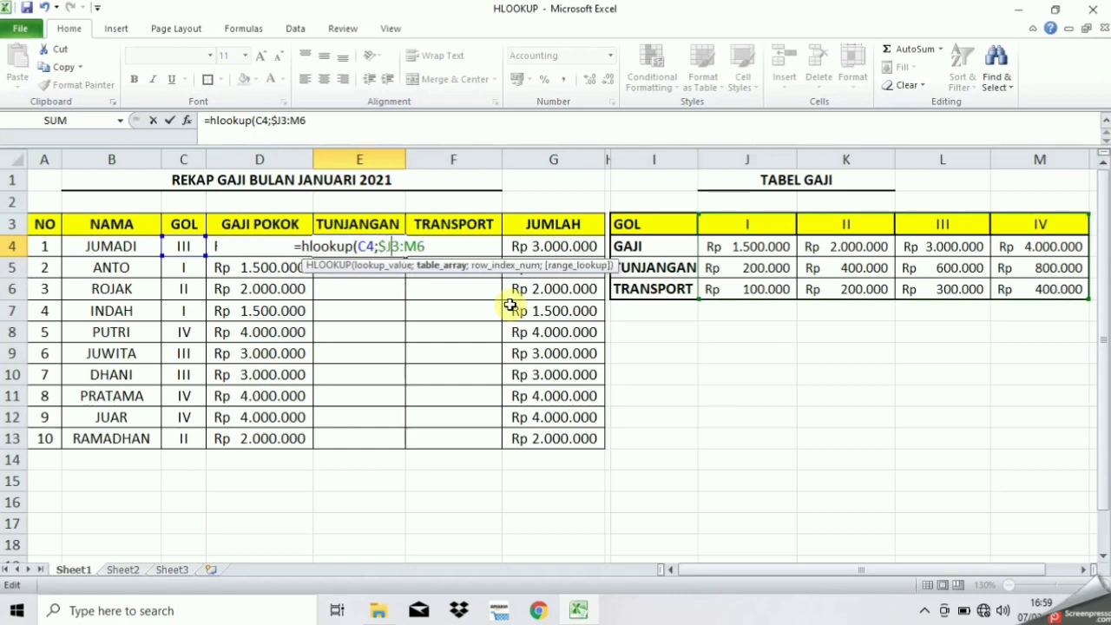
type("$3:")
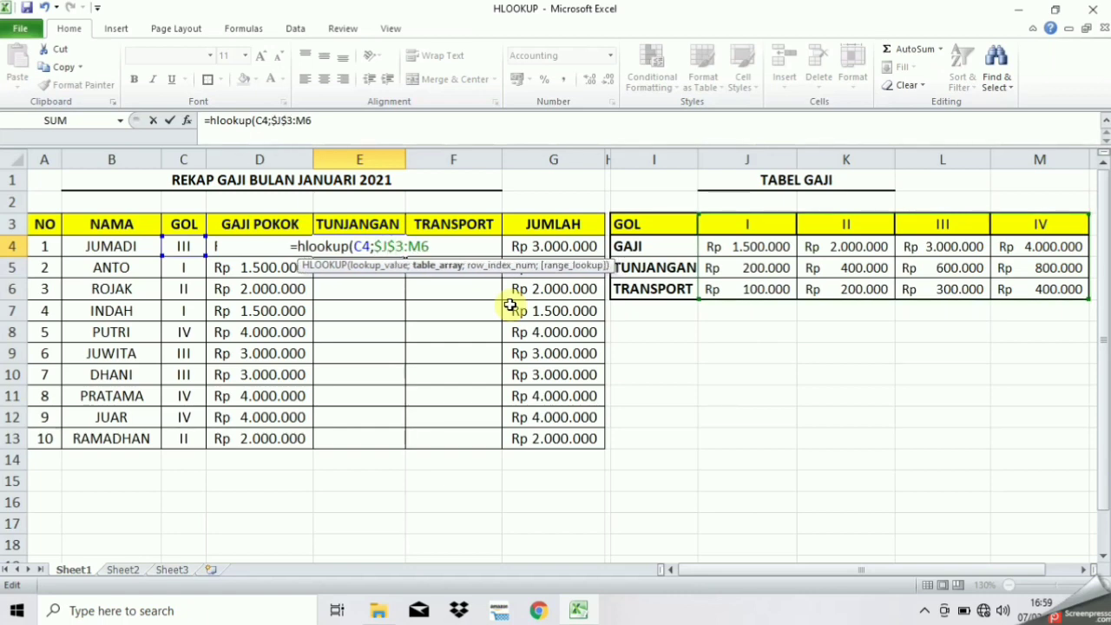
type("$M")
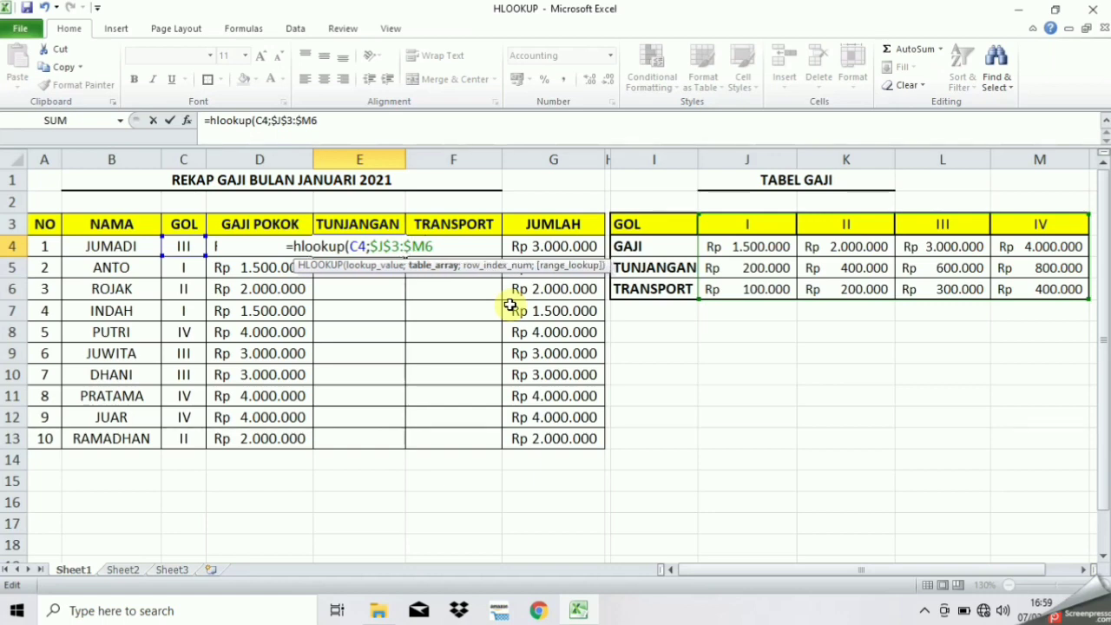
type("$6")
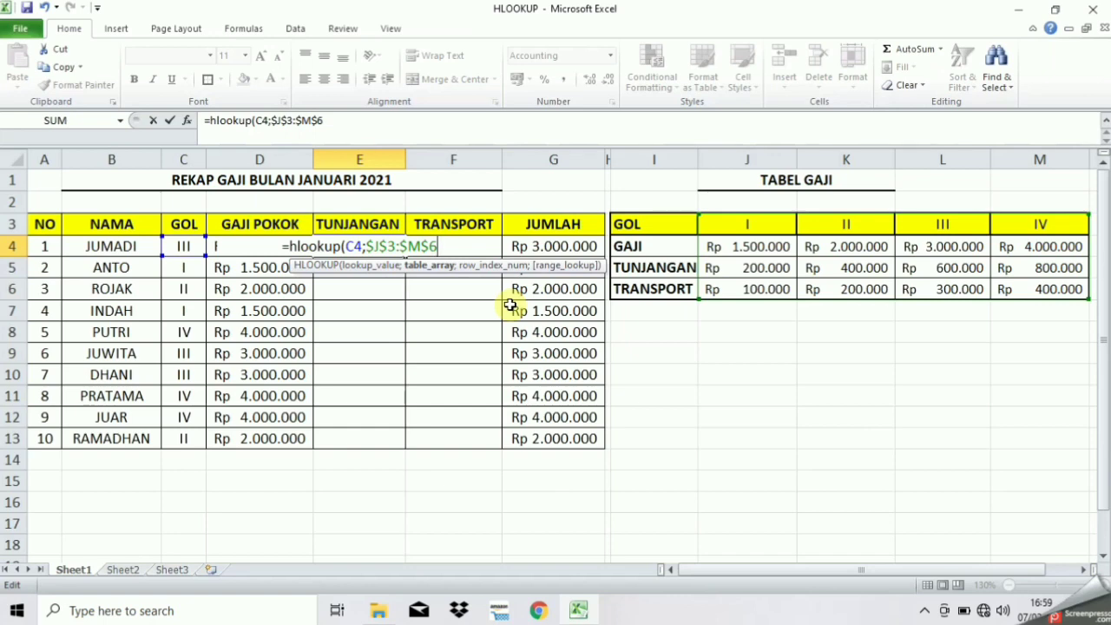
type(";")
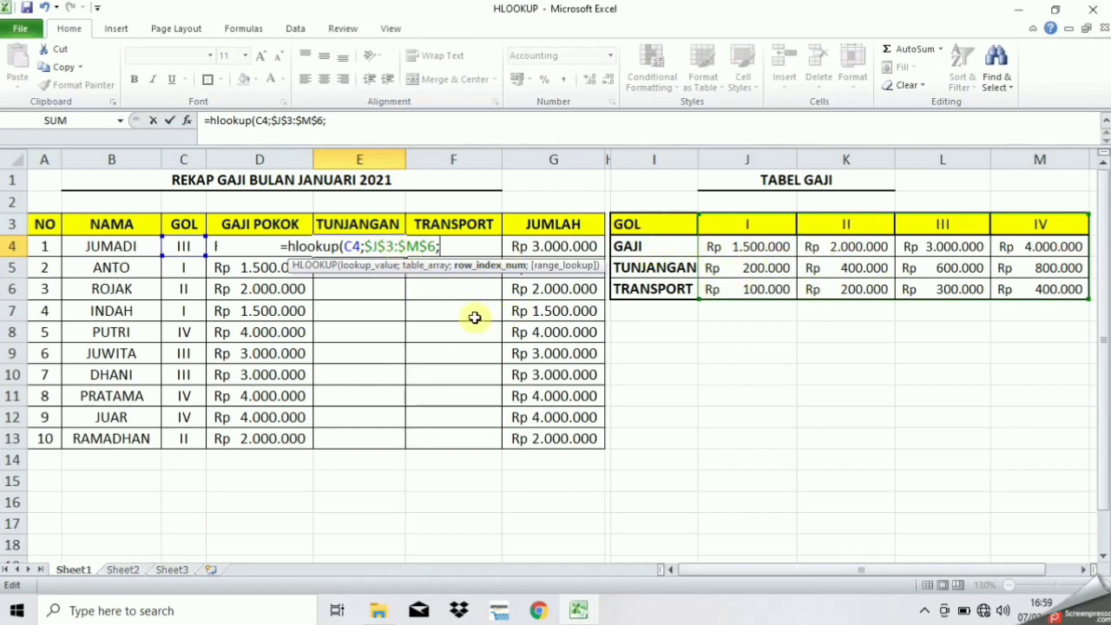
type("3")
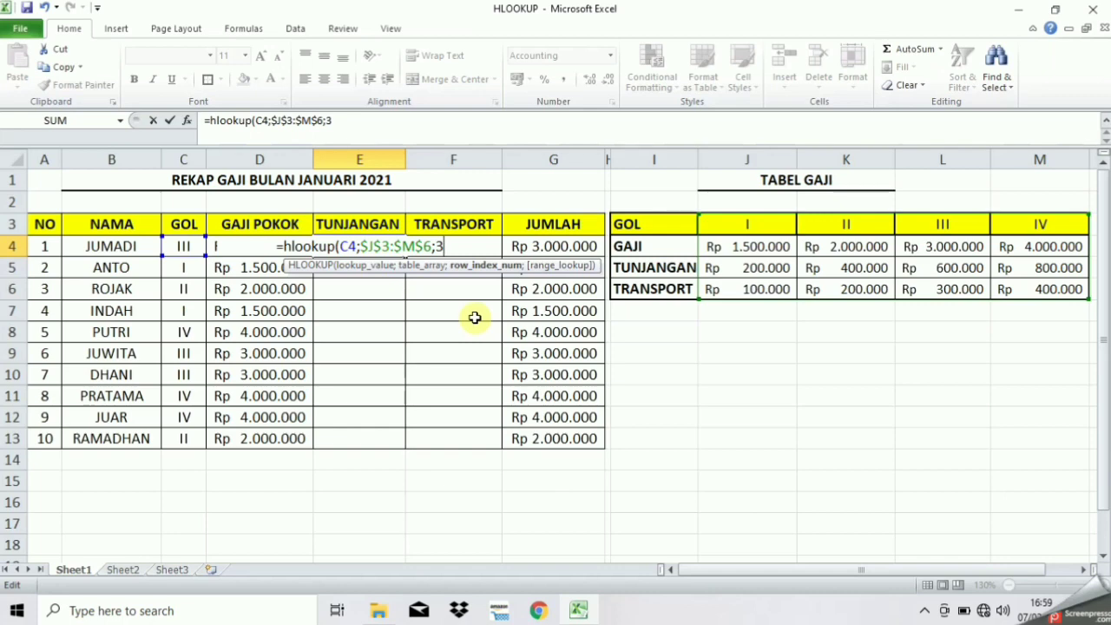
type(";")
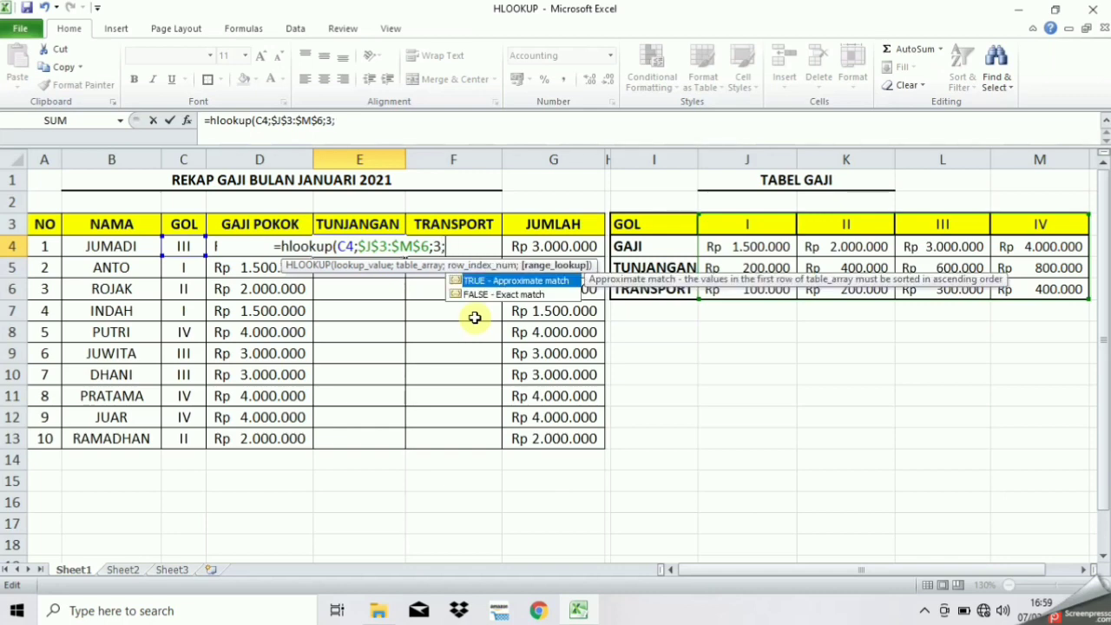
left_click(482, 296)
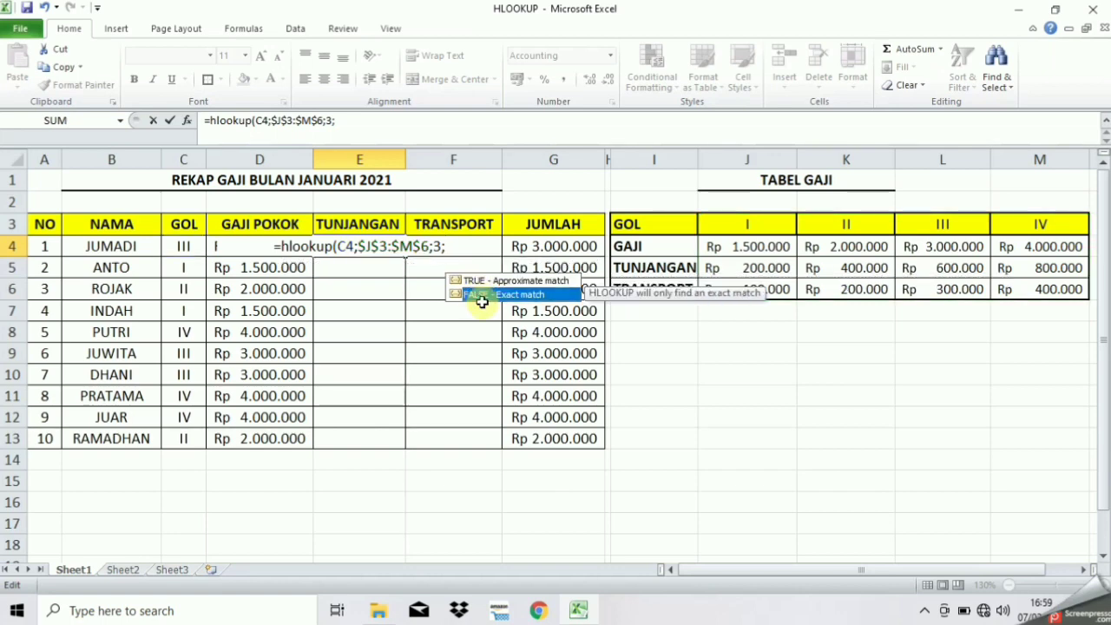
double_click(486, 295)
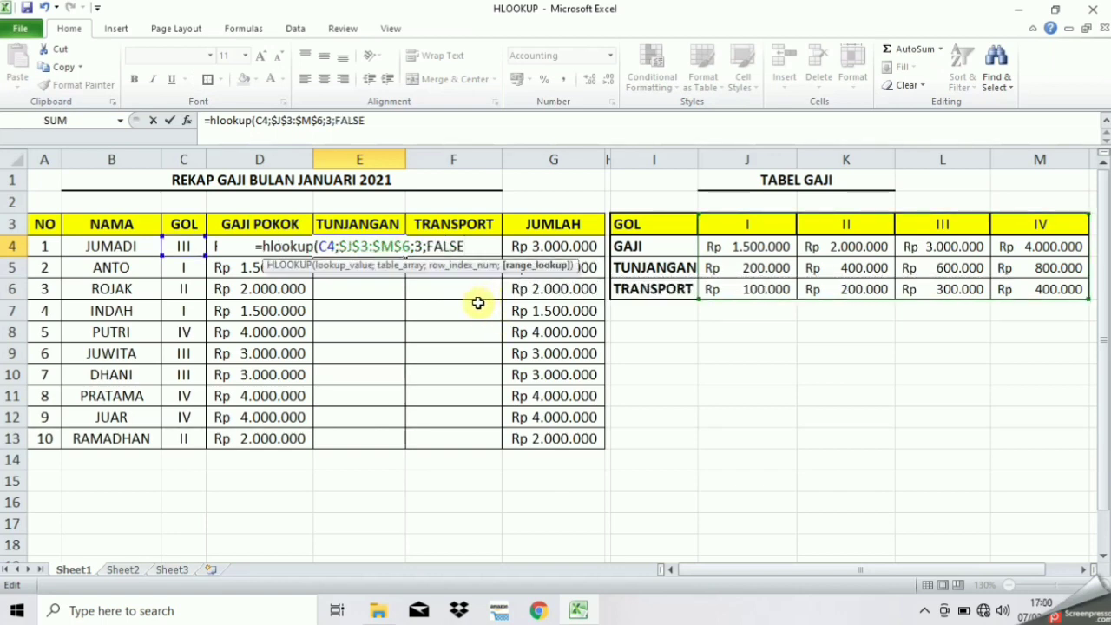
type(")")
key("Return")
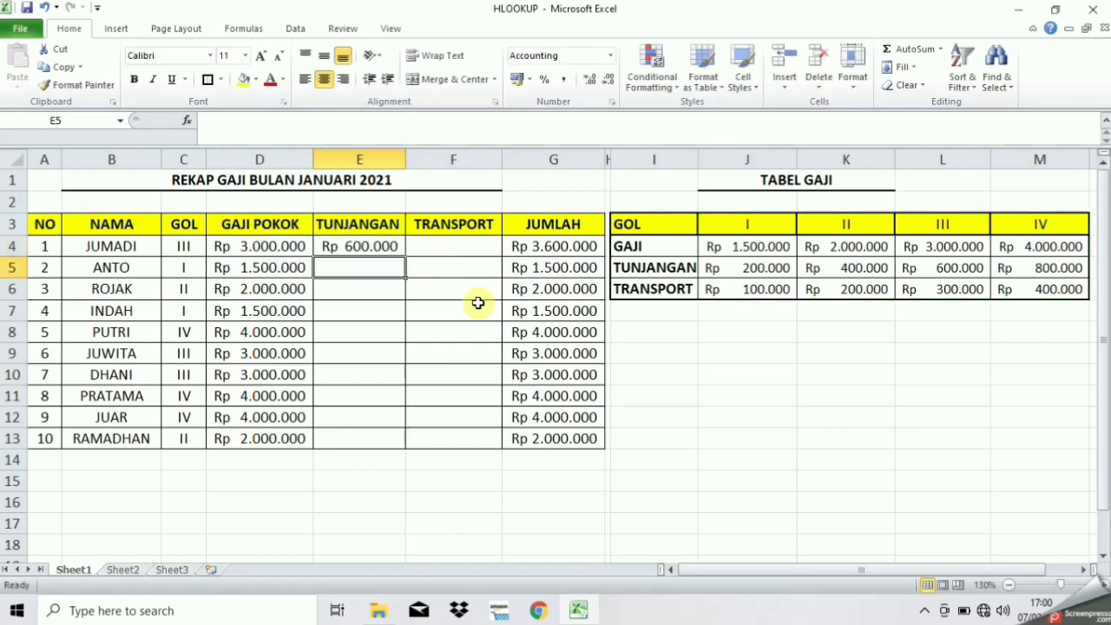
Check E4's allowance against the grade III allowance of 600.000 in TABEL GAJI
left_click(371, 248)
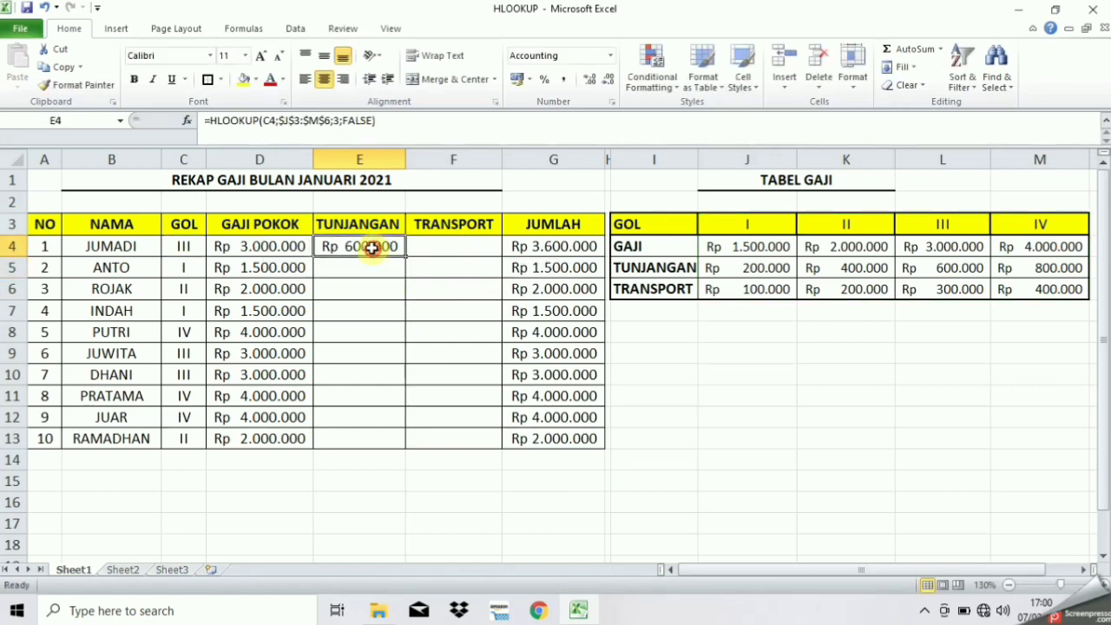
left_click(184, 247)
left_click(329, 249)
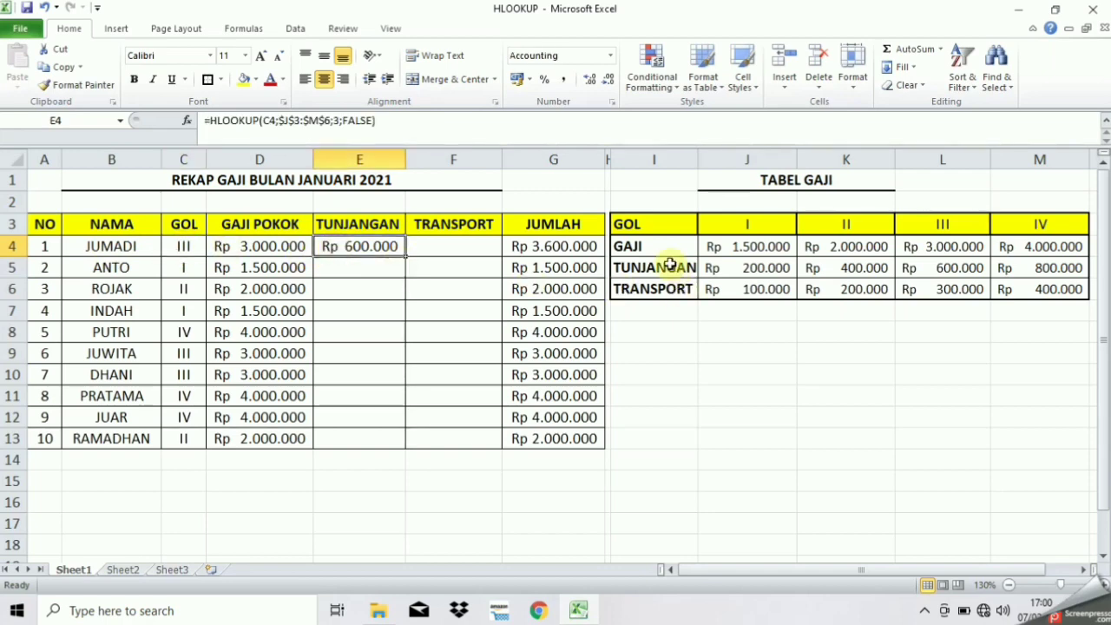
left_click(964, 225)
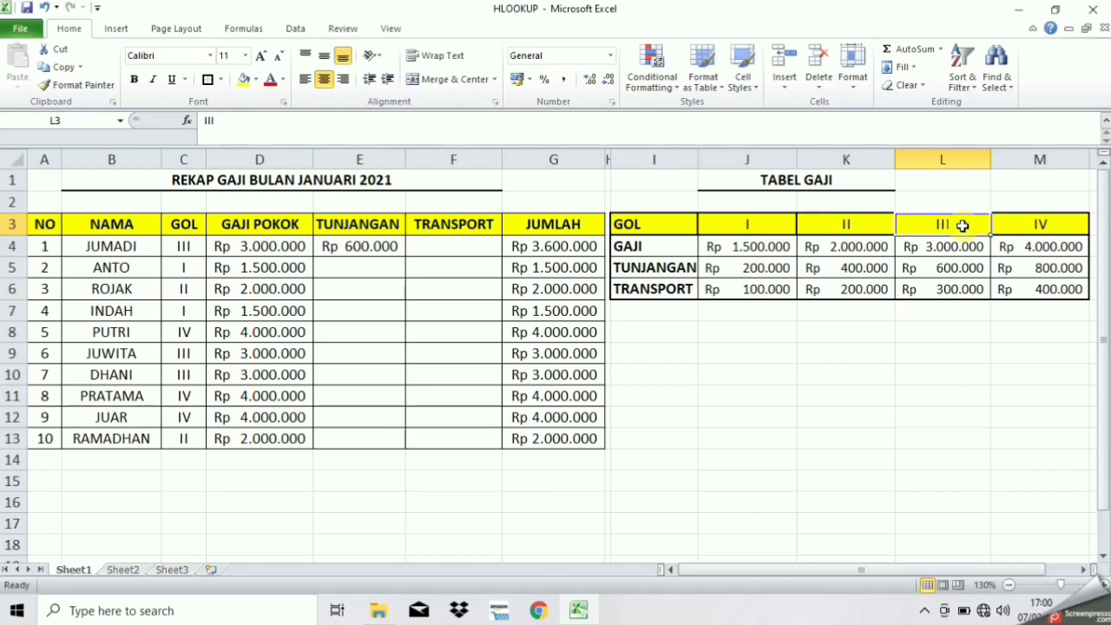
left_click(947, 270)
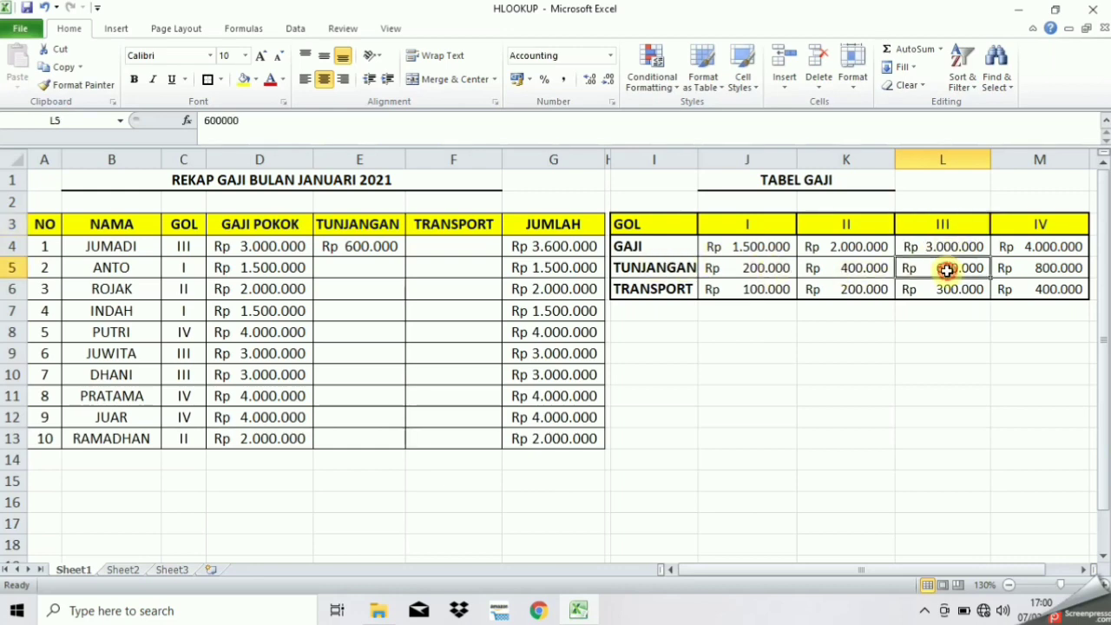
left_click(347, 247)
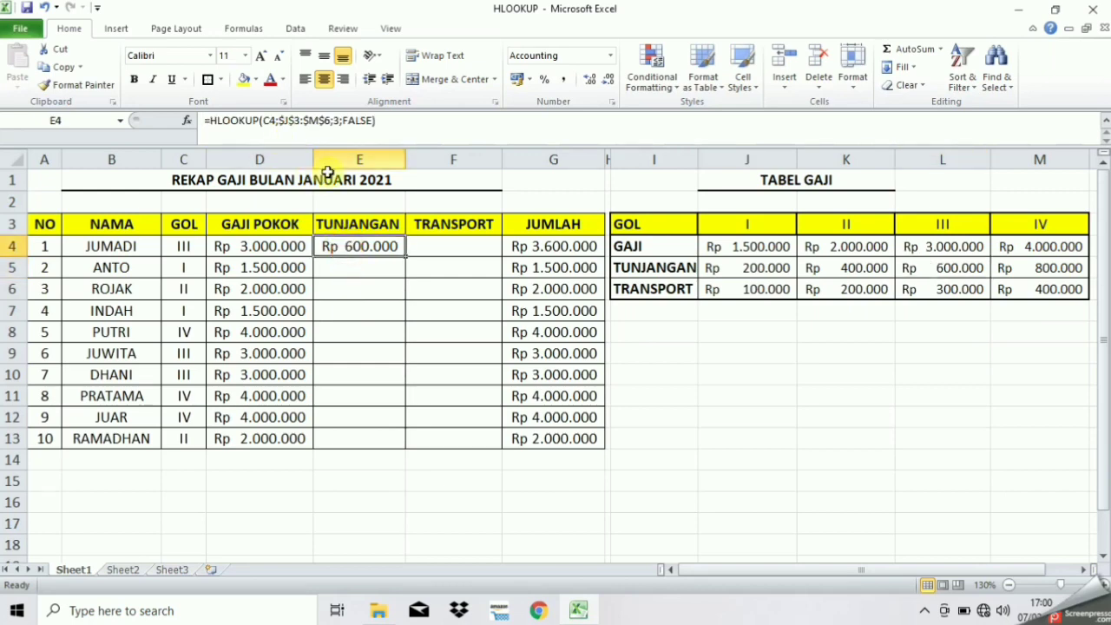
Copy the TUNJANGAN formula down to E13 and verify that row 7 shows the grade I allowance of 200.000
left_click_drag(404, 261, 421, 447)
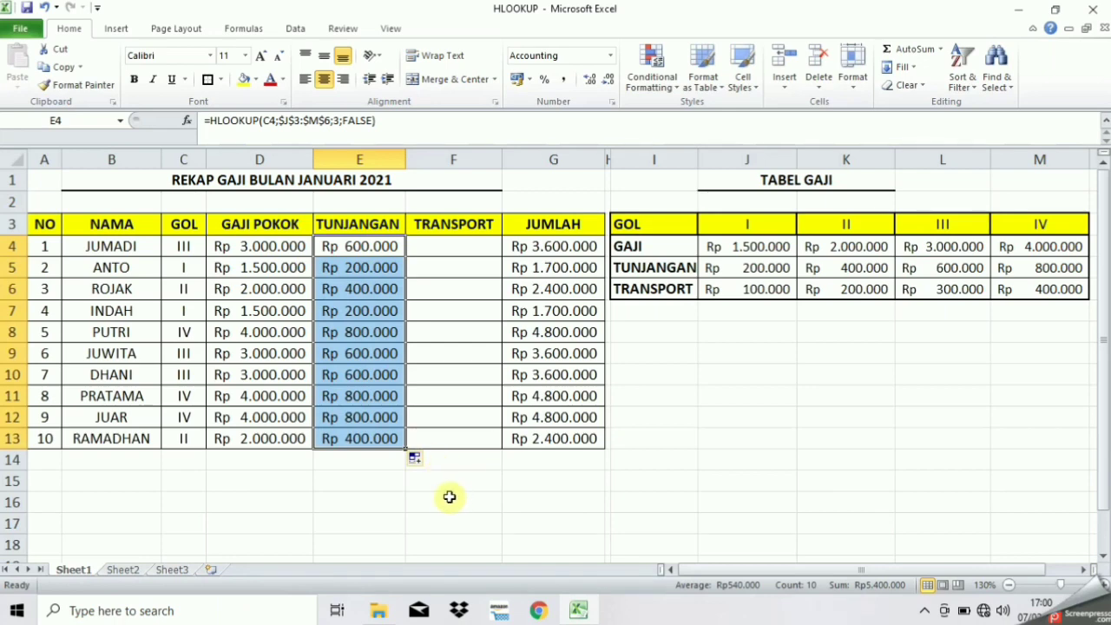
left_click(15, 376)
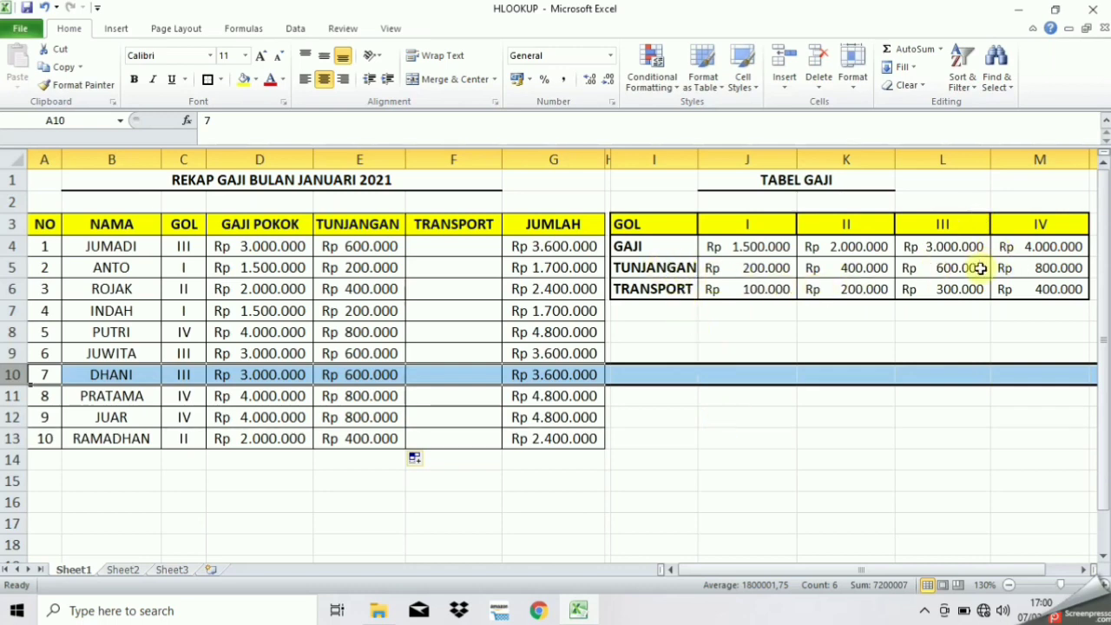
left_click(113, 310)
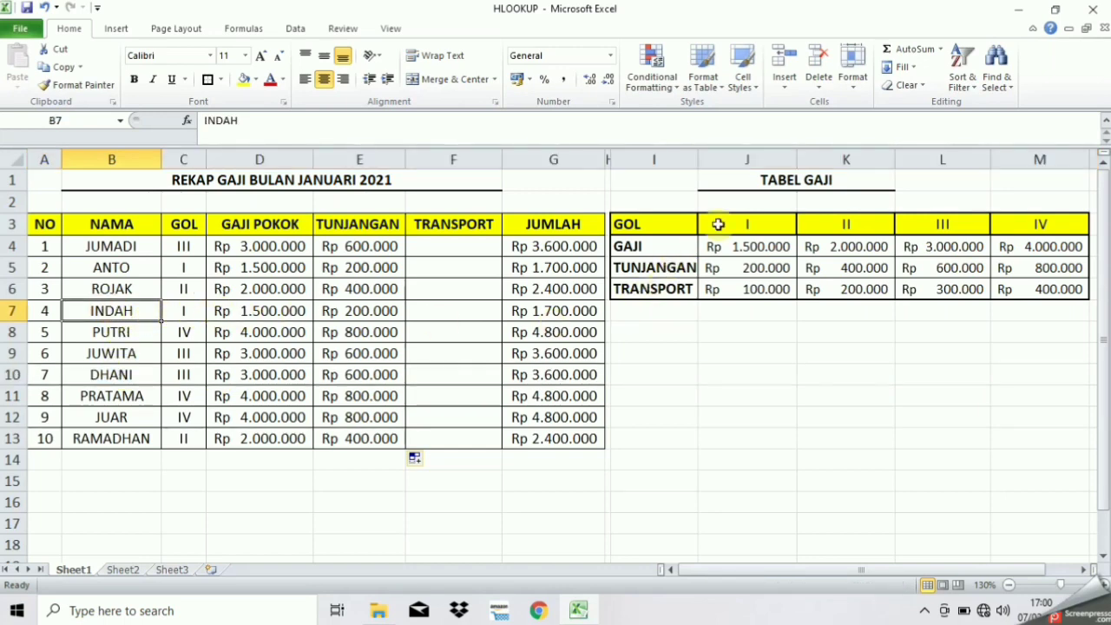
left_click(749, 270)
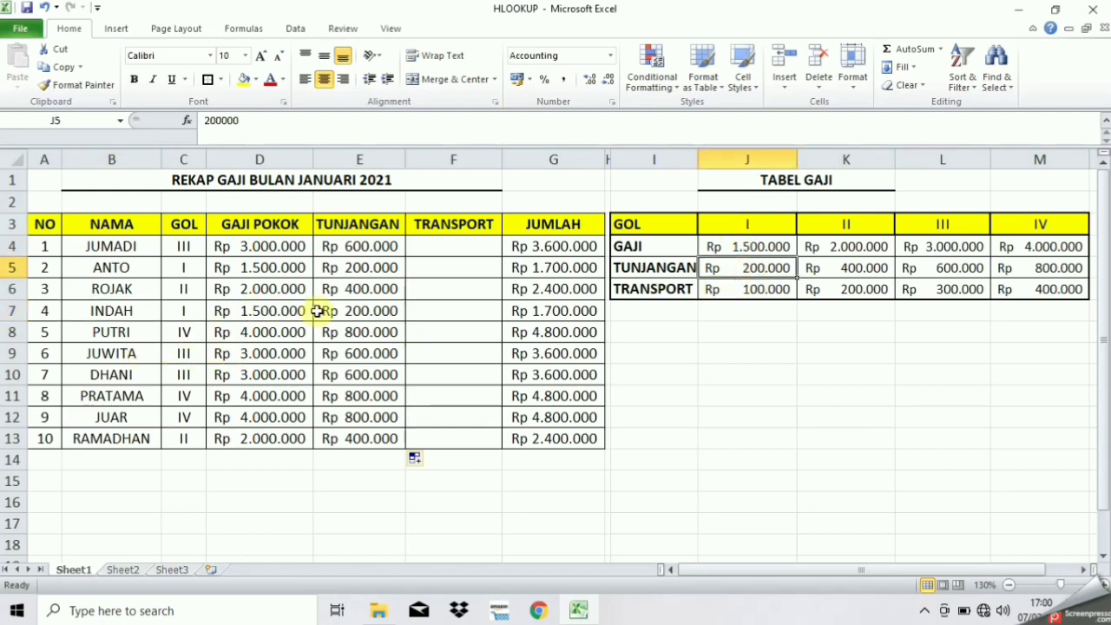
left_click(346, 314)
left_click(728, 269)
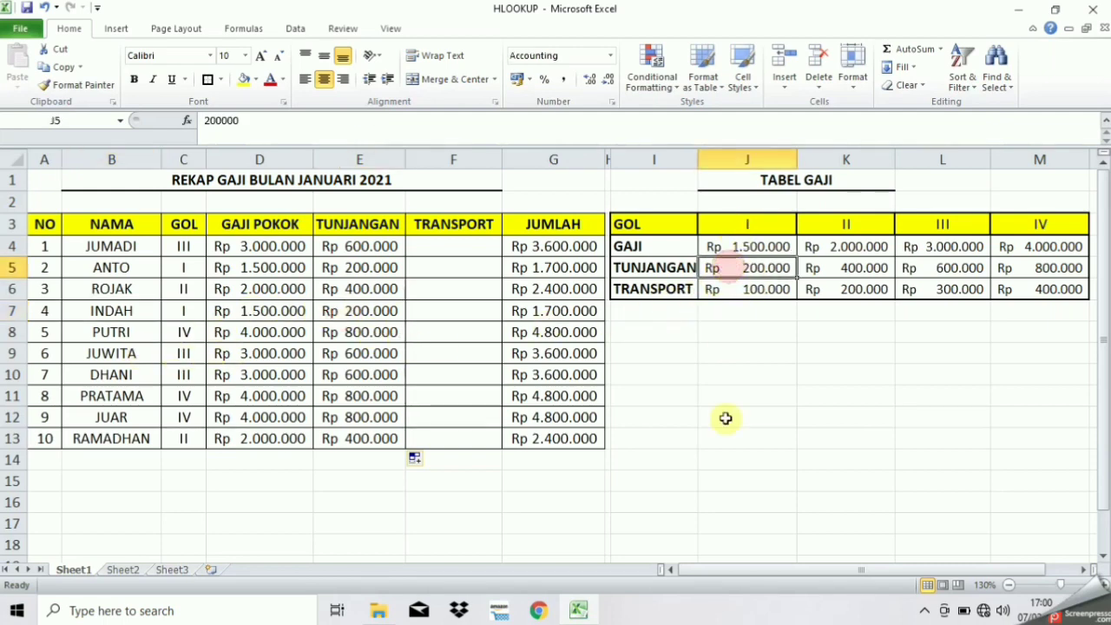
left_click(445, 244)
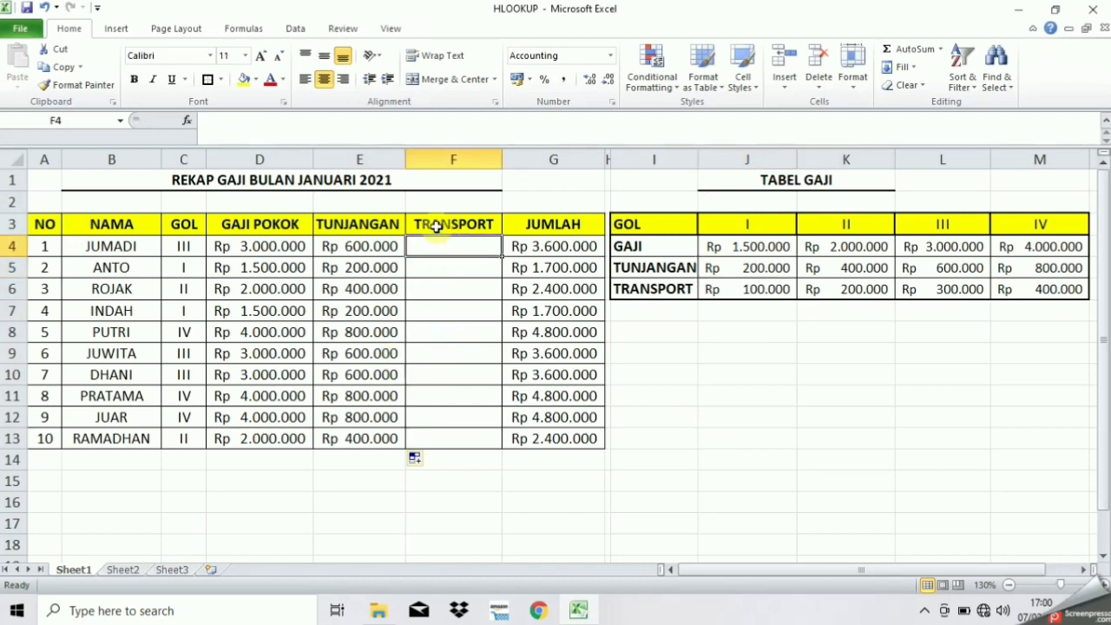
Start F4's TRANSPORT formula as =HLOOKUP(C4; with the TABEL GAJI range selected
type("=hl")
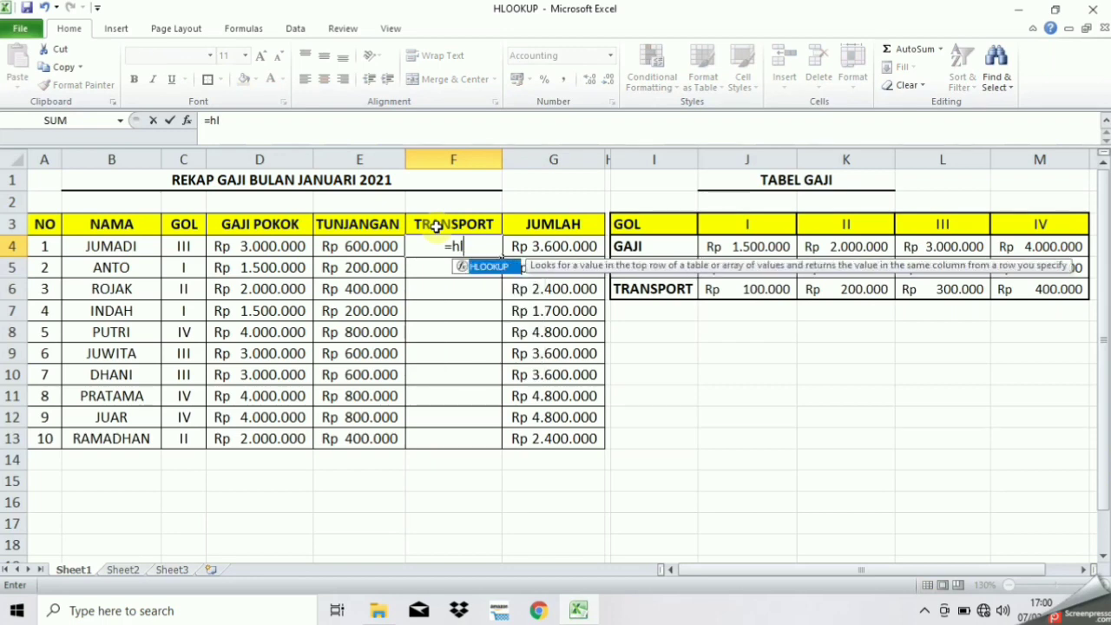
type("ookup(")
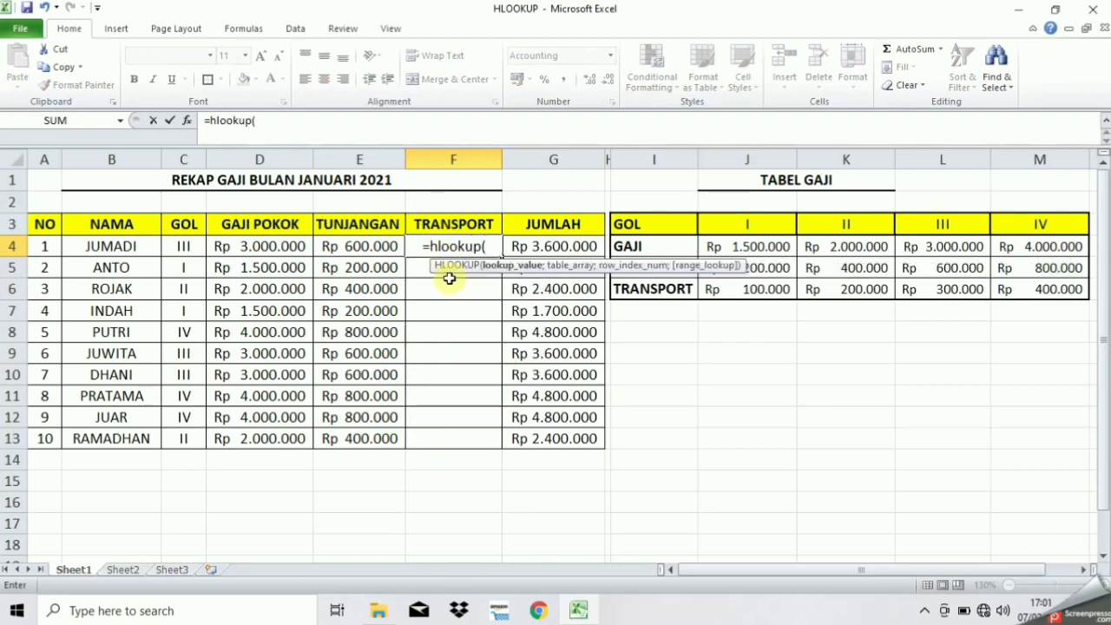
left_click(192, 249)
type(";")
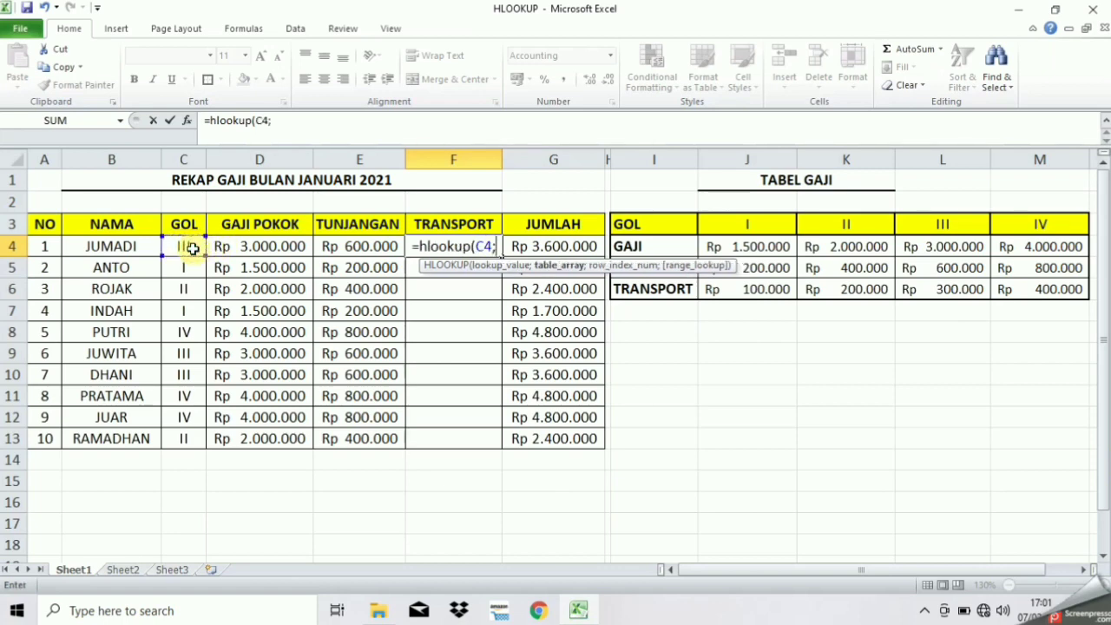
left_click_drag(738, 225, 1025, 295)
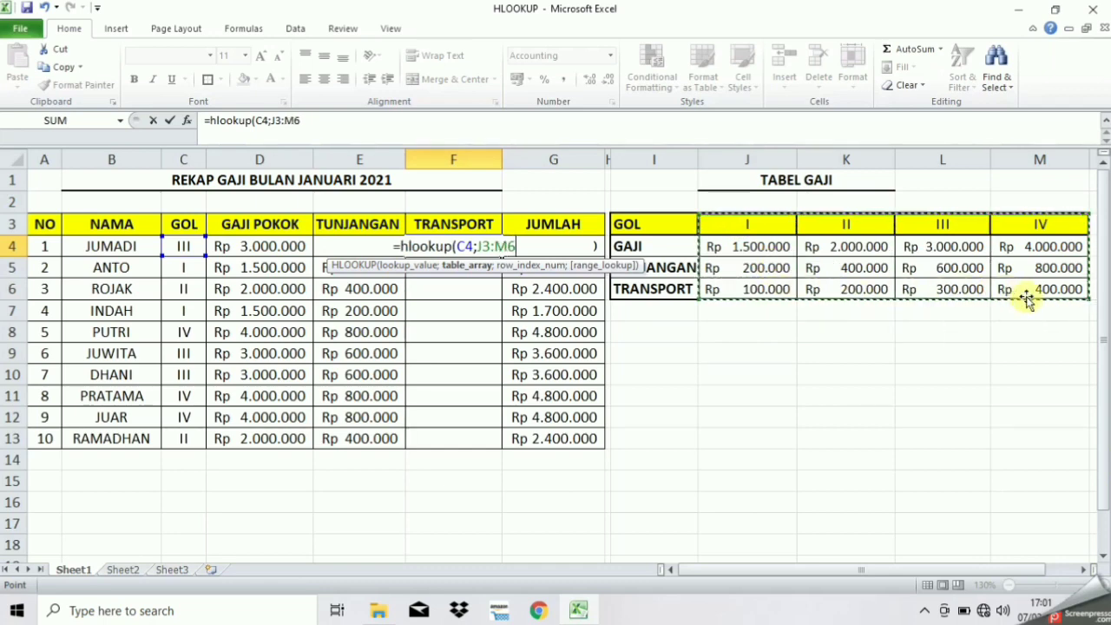
Lock the range and finish F4 as =HLOOKUP(C4;$J$3:$M$6;4;0), showing Rp 300.000
left_click(485, 246)
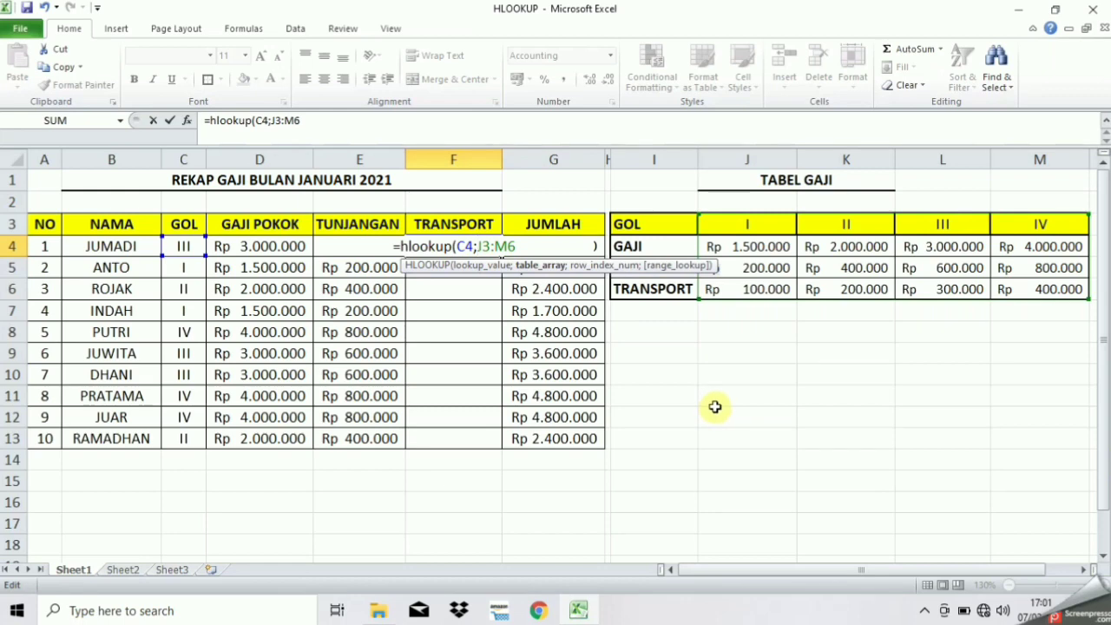
type("$J")
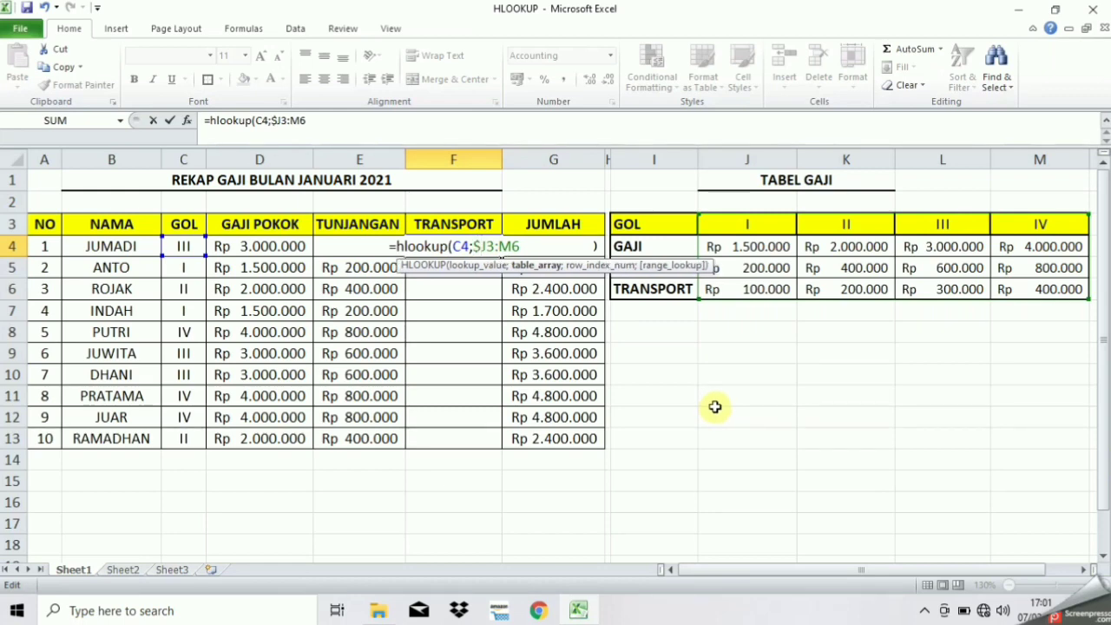
type("$3:")
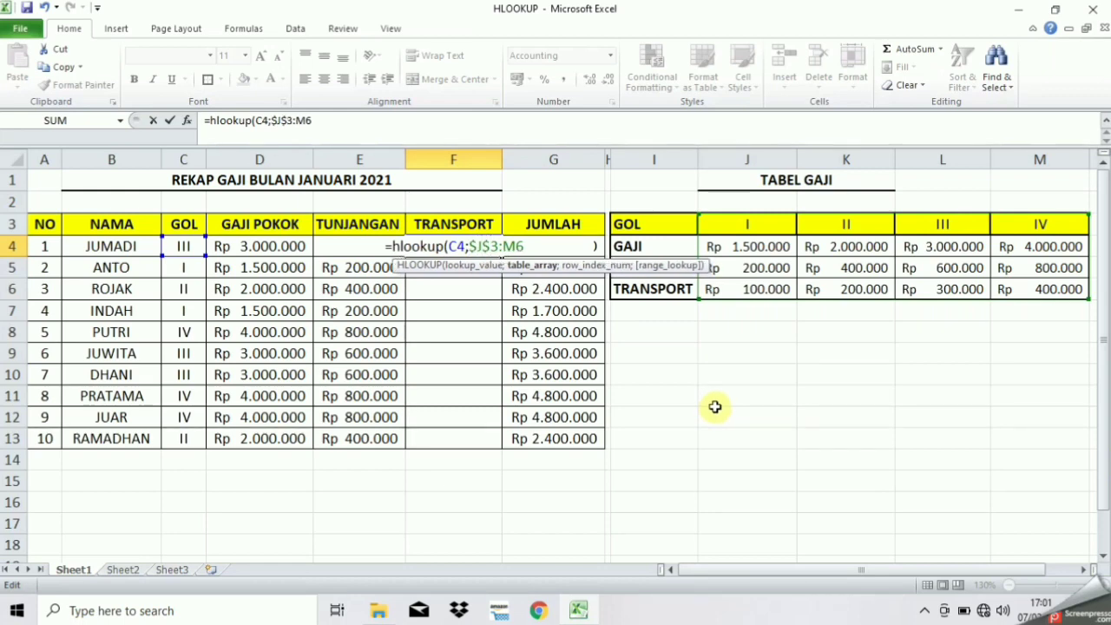
type("$")
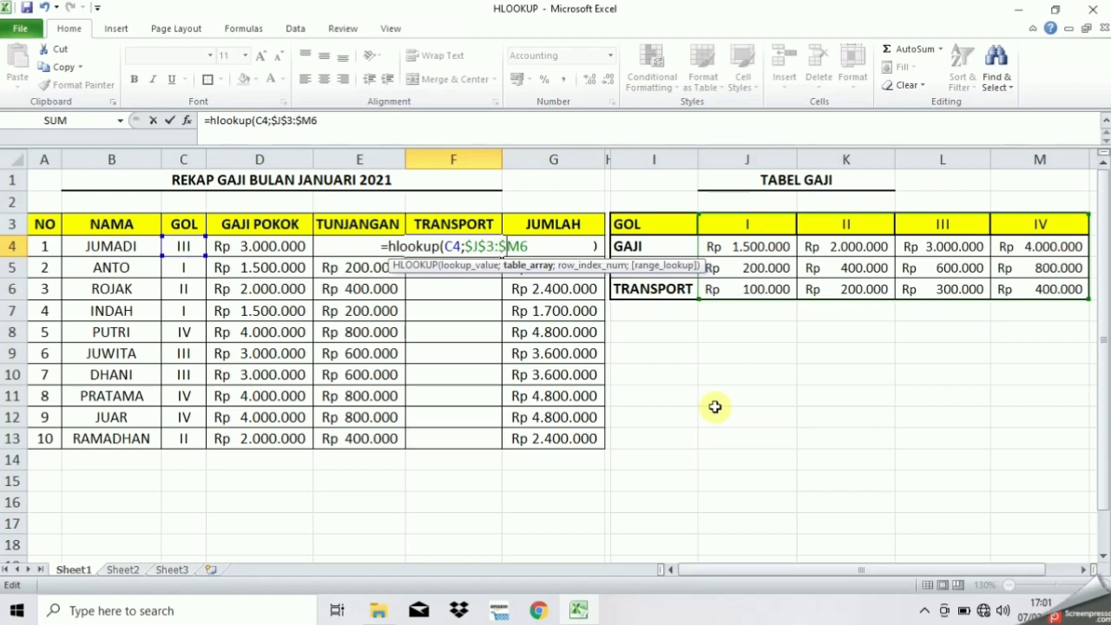
key("Right")
type("$")
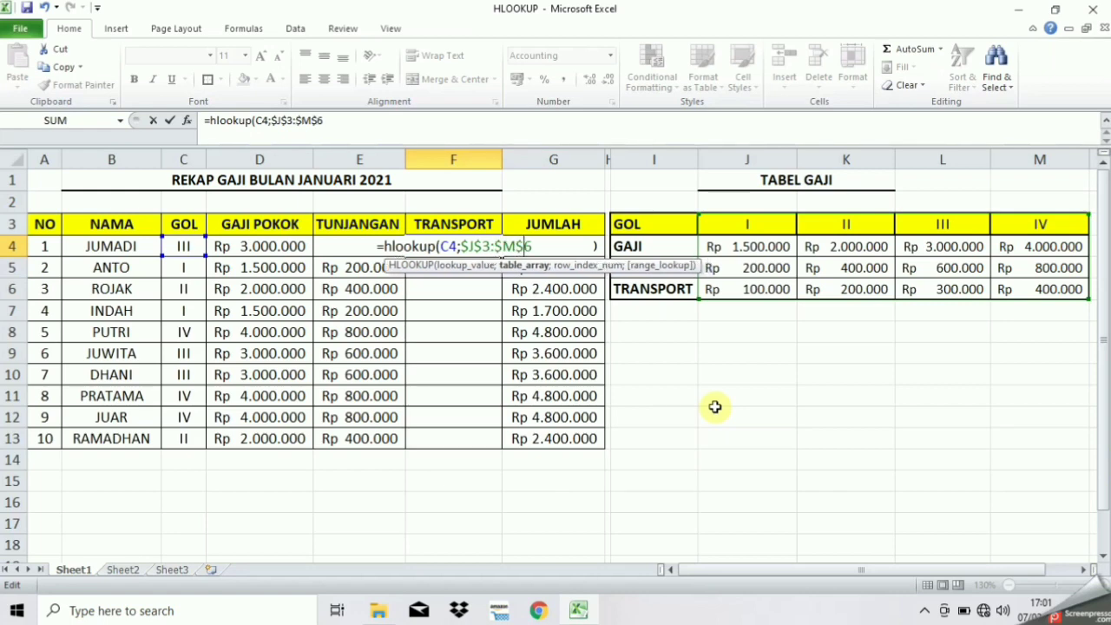
key("Right")
type(";")
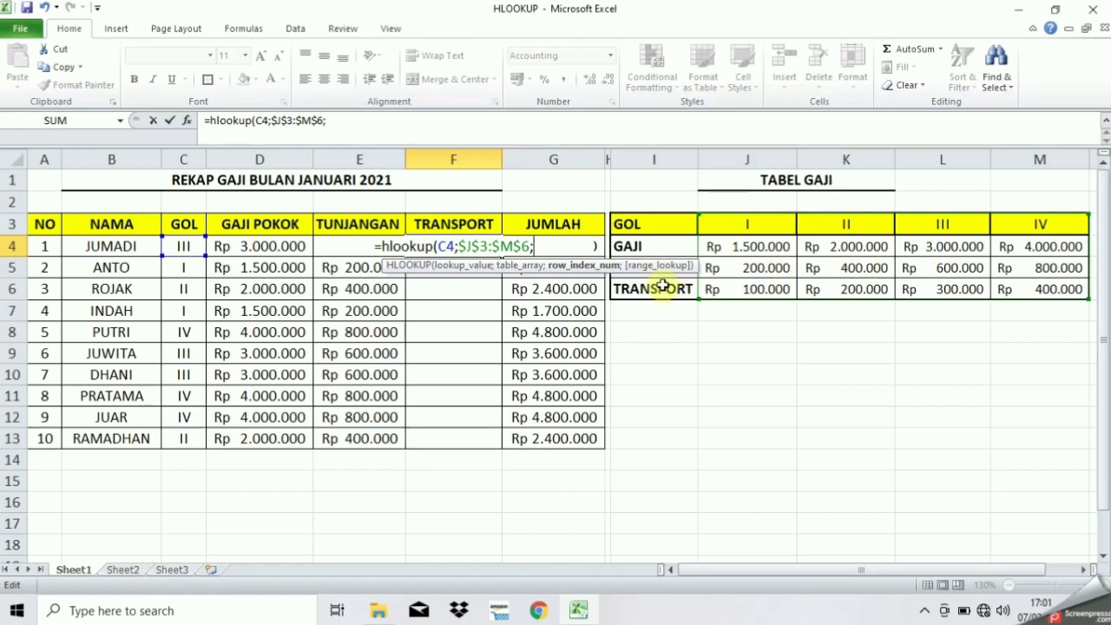
type("4")
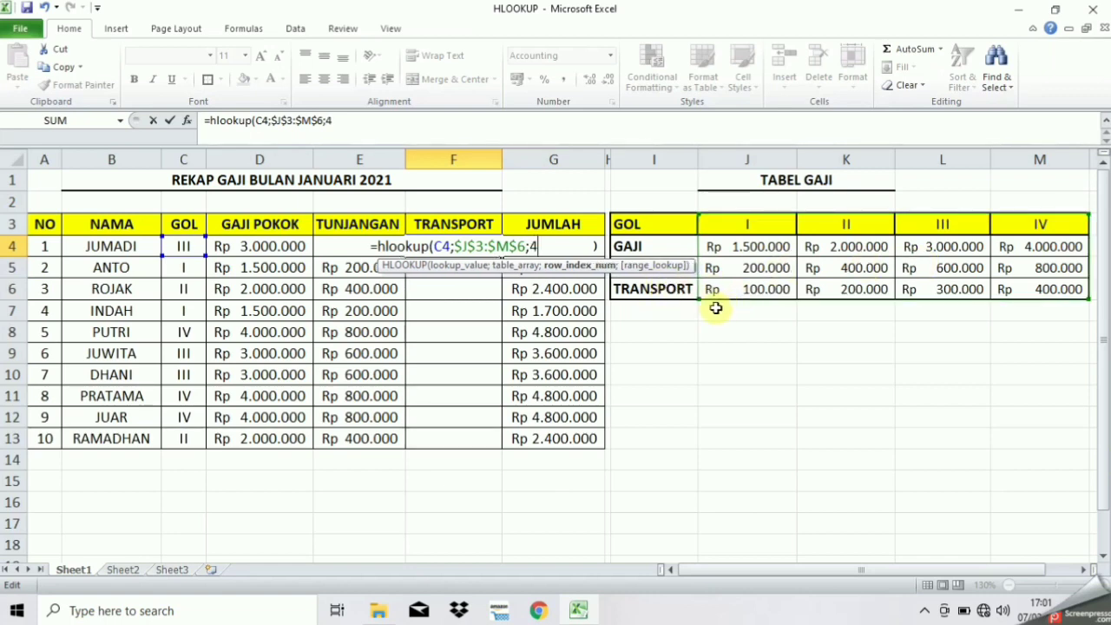
type(";")
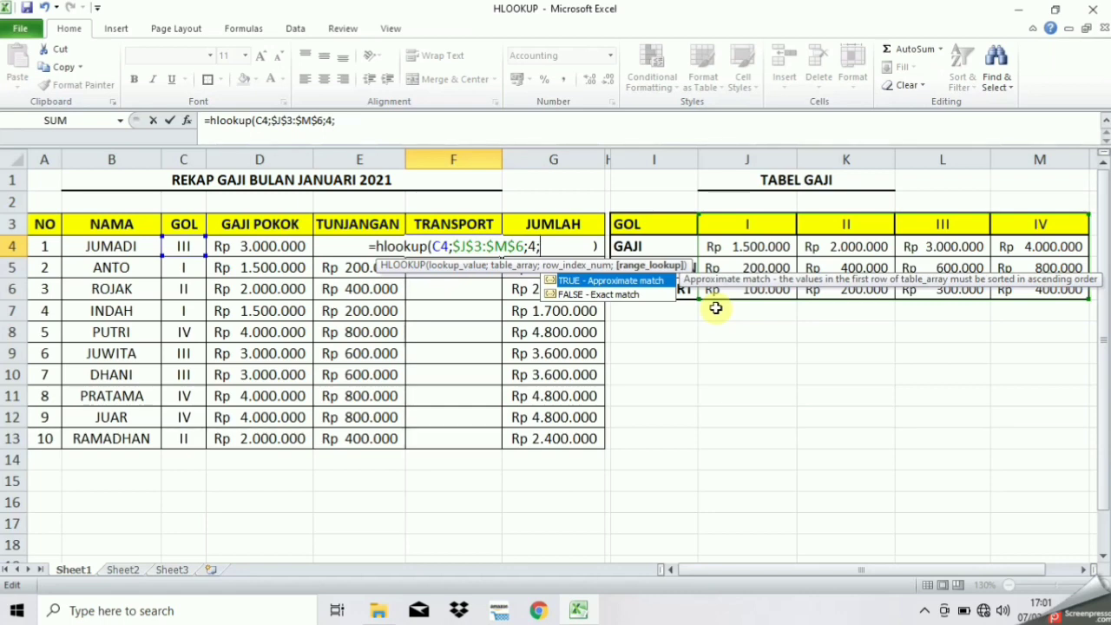
type("0)")
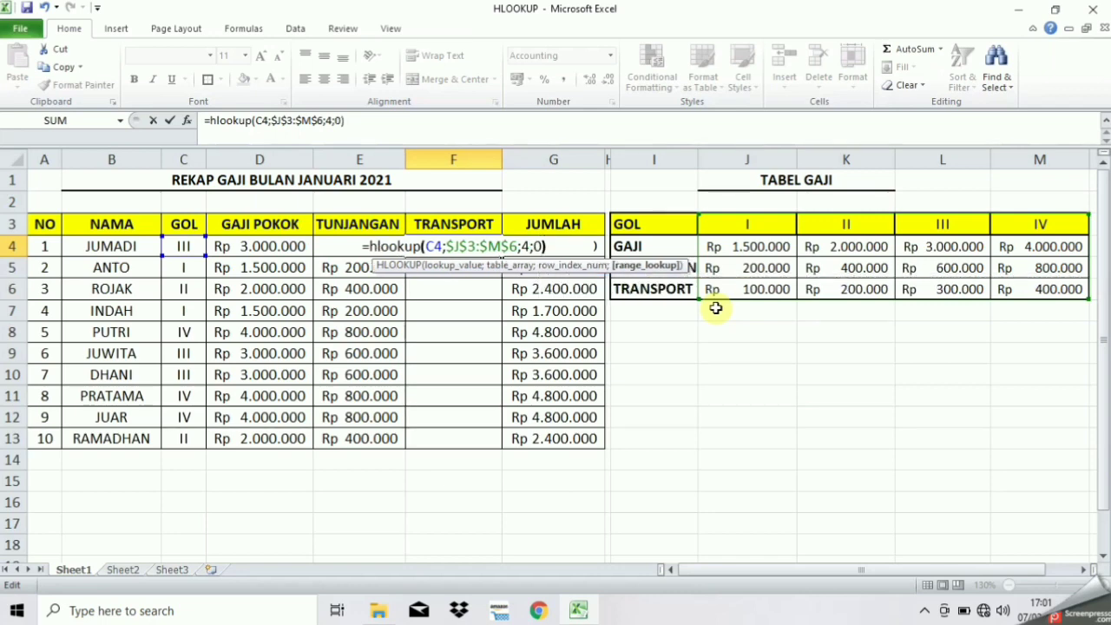
key("Return")
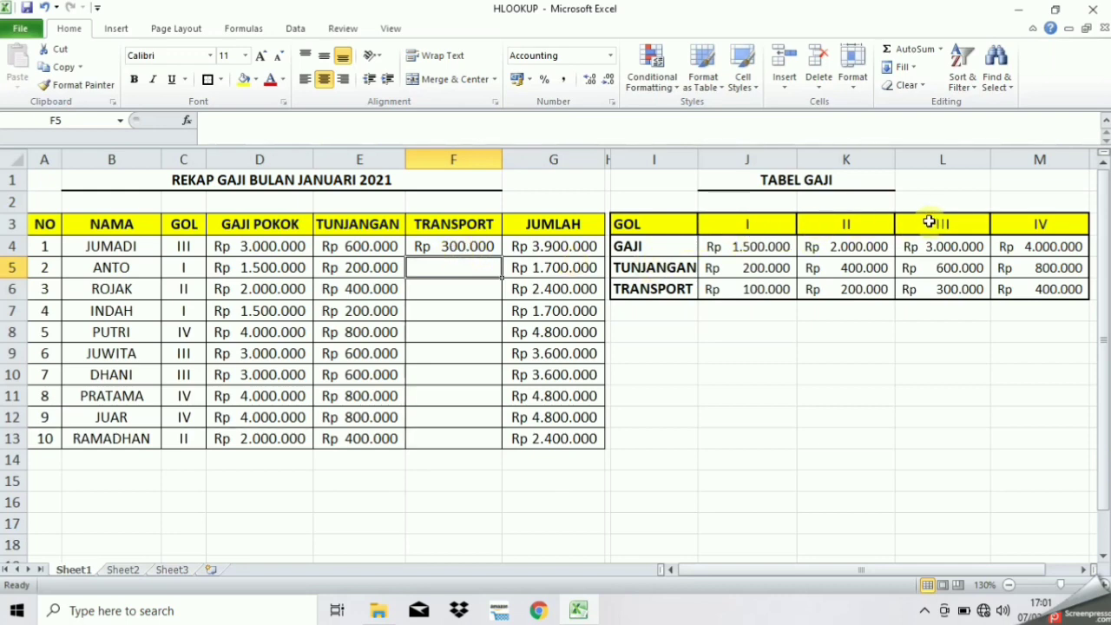
Copy F4's formula down to F13 and check the results against the grade III (300.000) and grade II (200.000) transport amounts
left_click(953, 289)
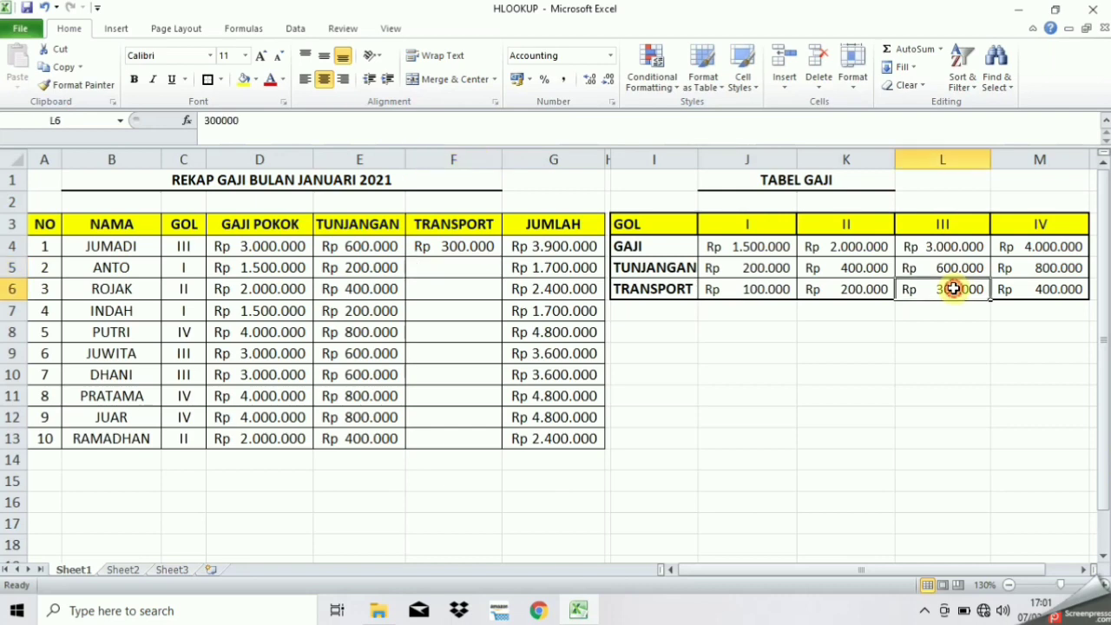
left_click(465, 248)
left_click_drag(504, 260, 516, 445)
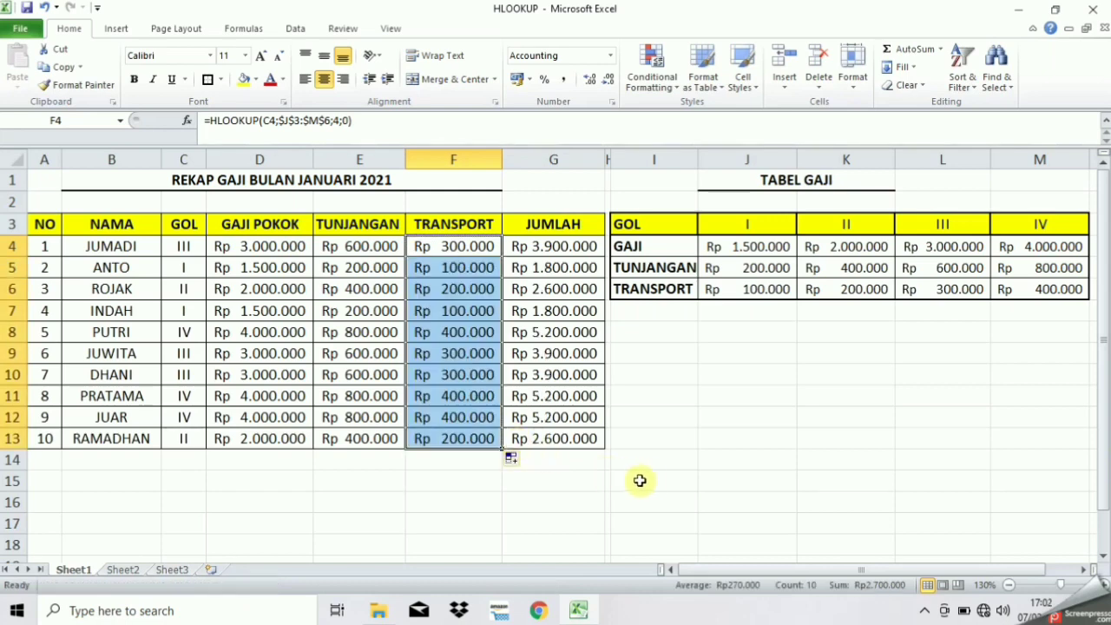
left_click(647, 478)
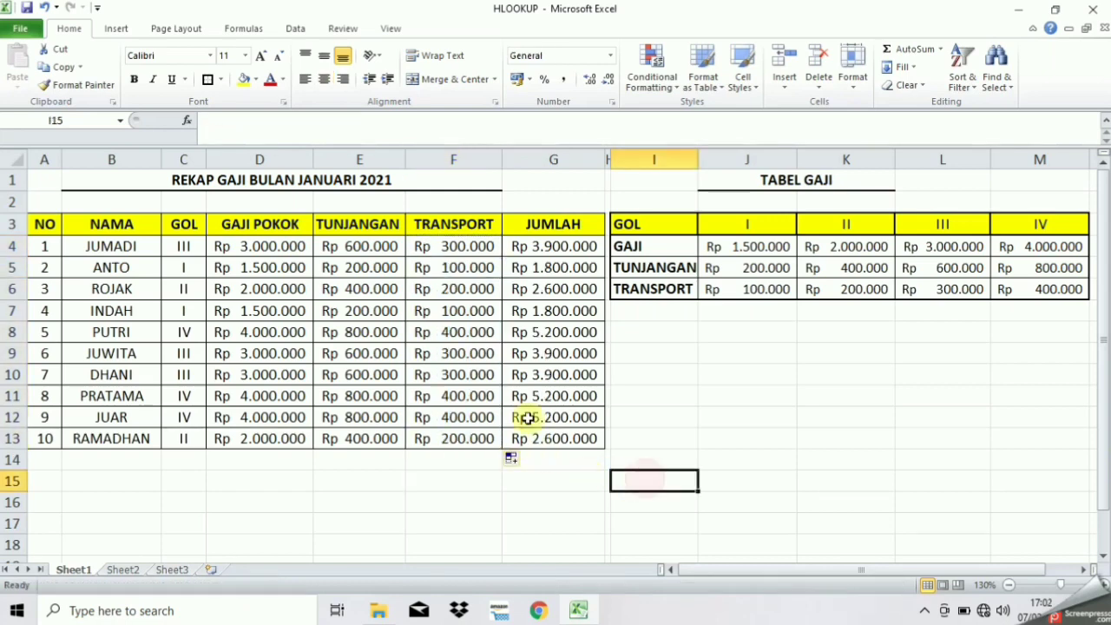
left_click(435, 442)
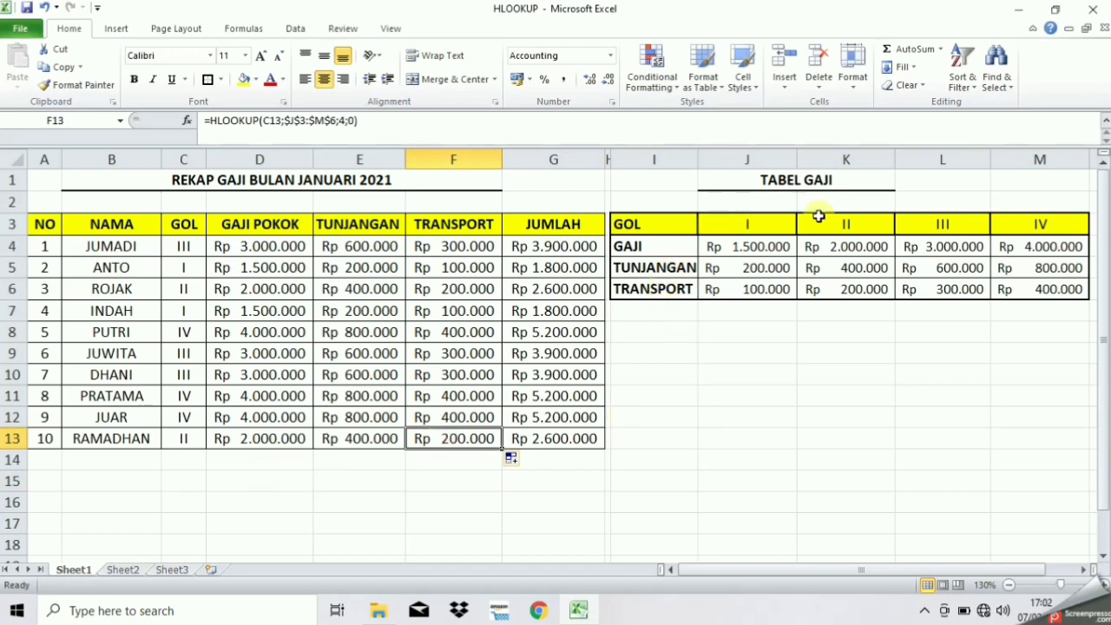
left_click(848, 292)
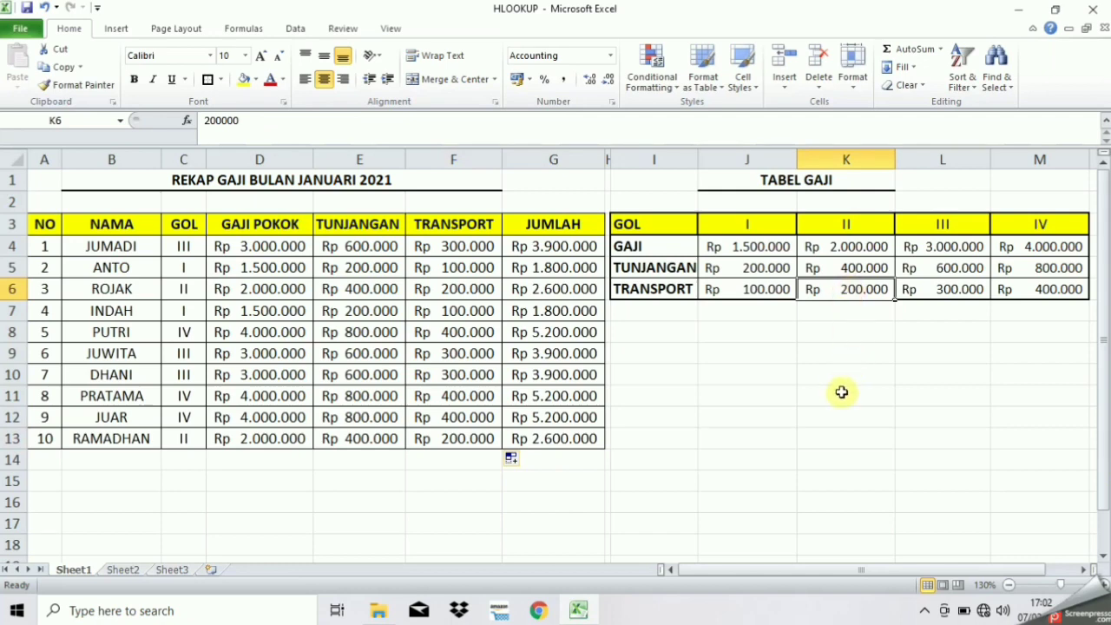